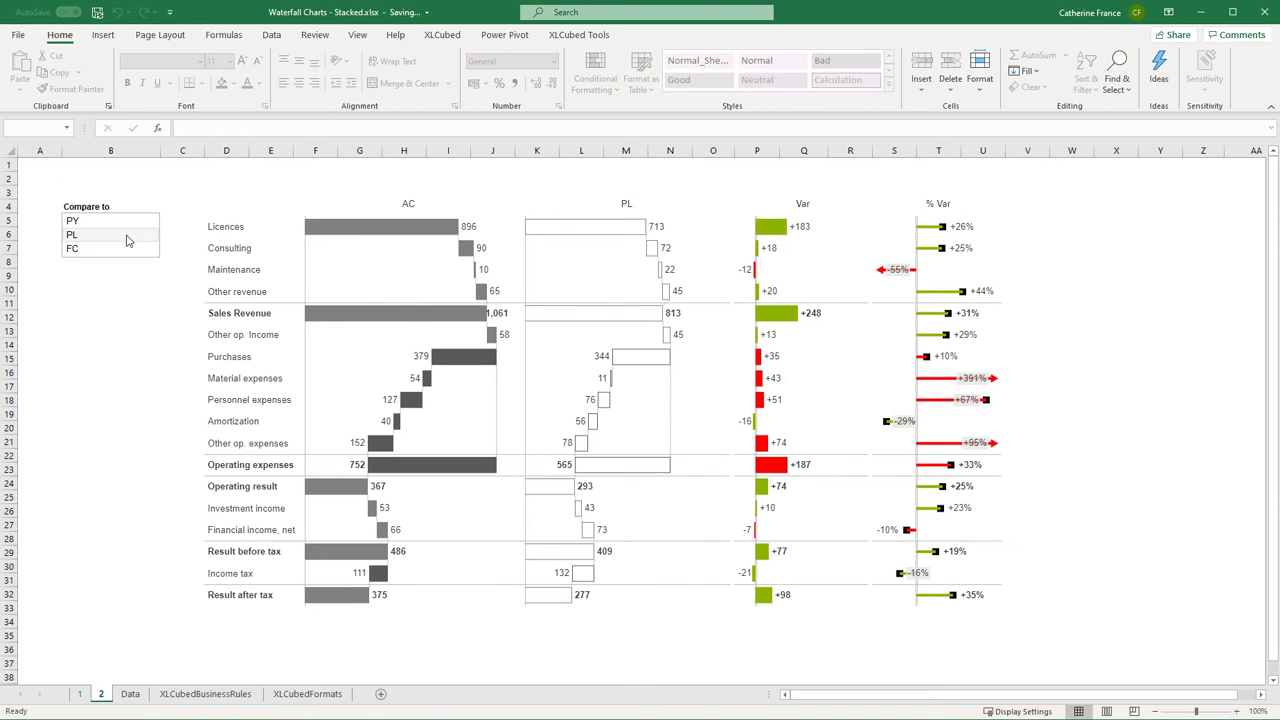
Compare the actuals with FC, PY, PL and FC again by switching the Compare to slicer.
click(127, 250)
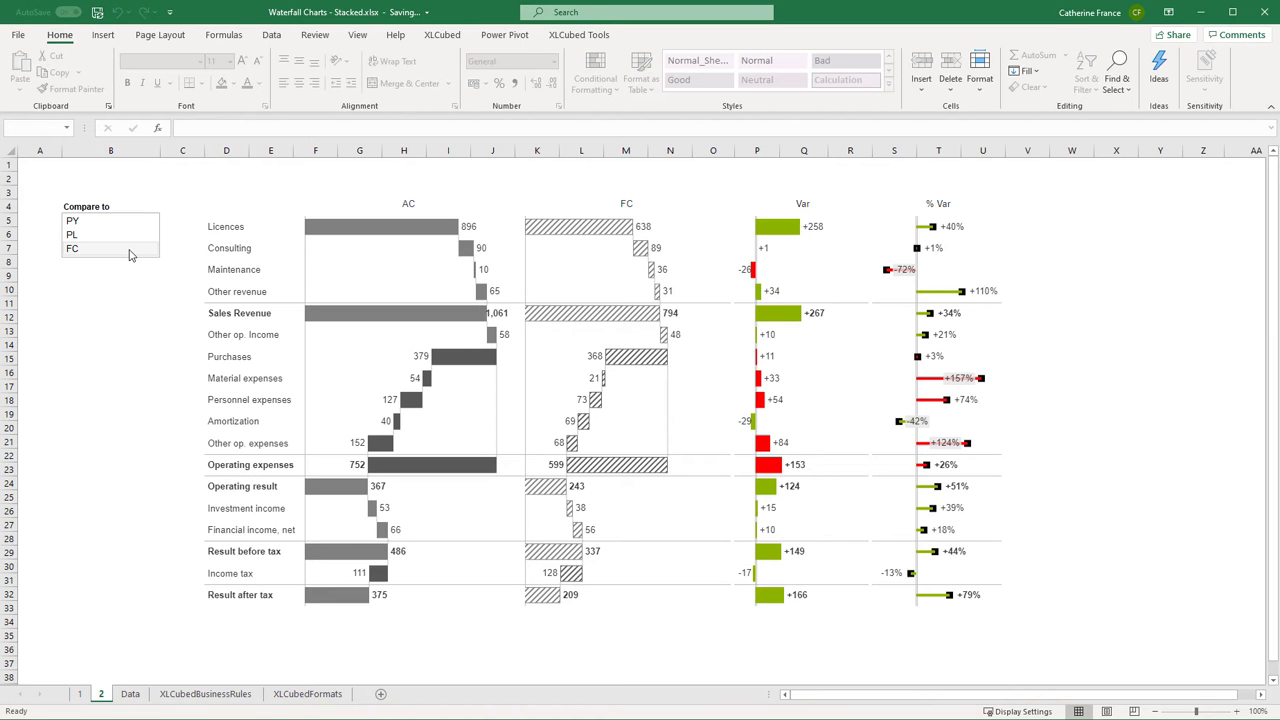
click(127, 221)
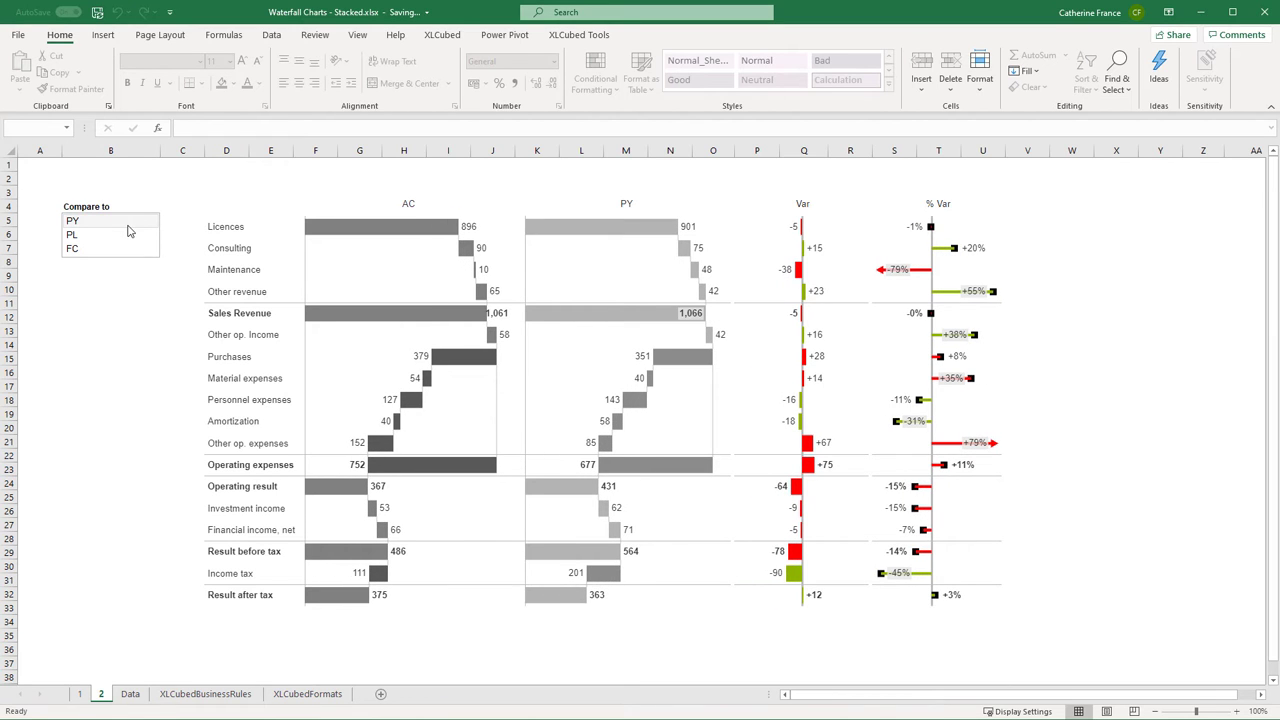
click(128, 234)
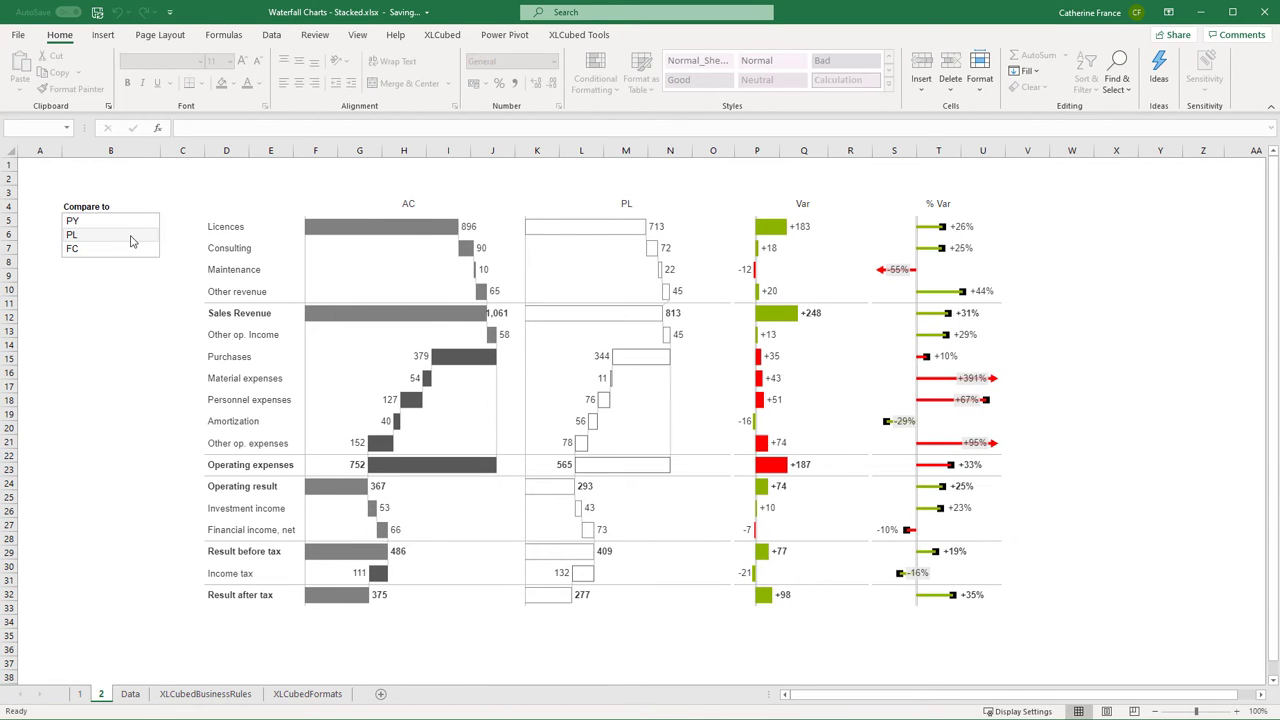
click(130, 249)
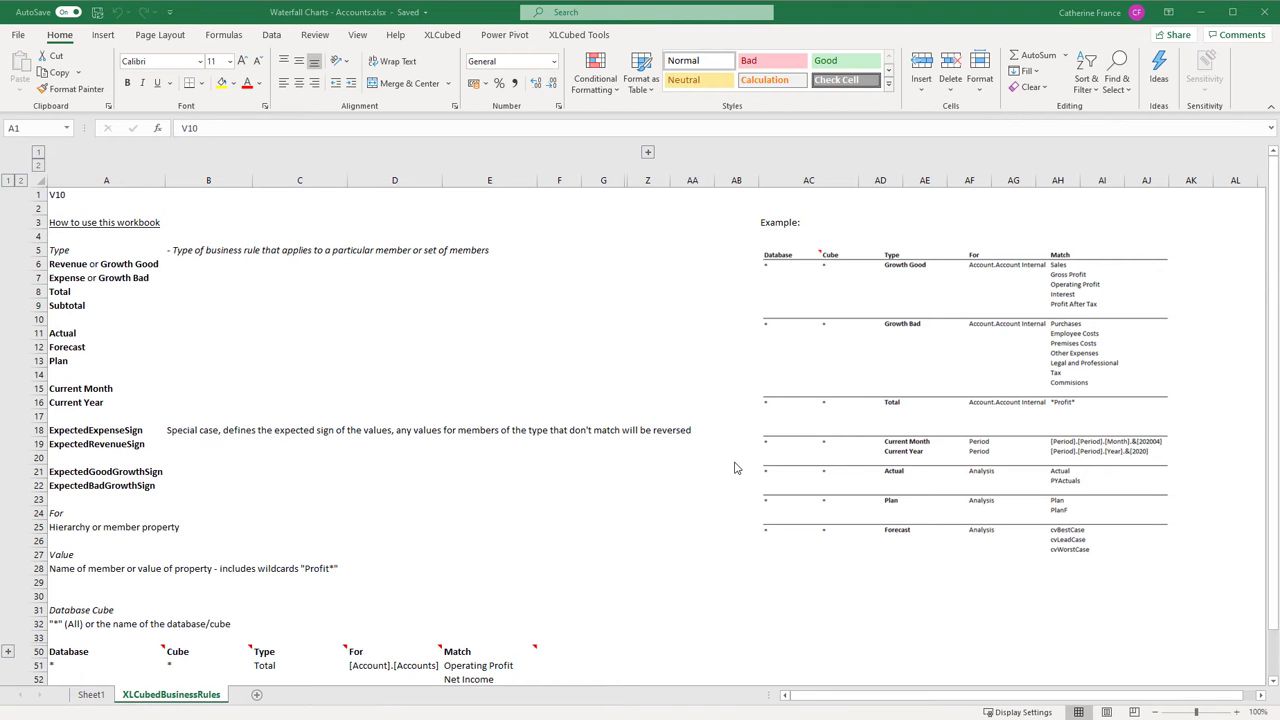
Insert a dynamic chart on Sheet1 and set its chart type to the Message (Bar) Waterfall.
scroll(734, 467, down, 6)
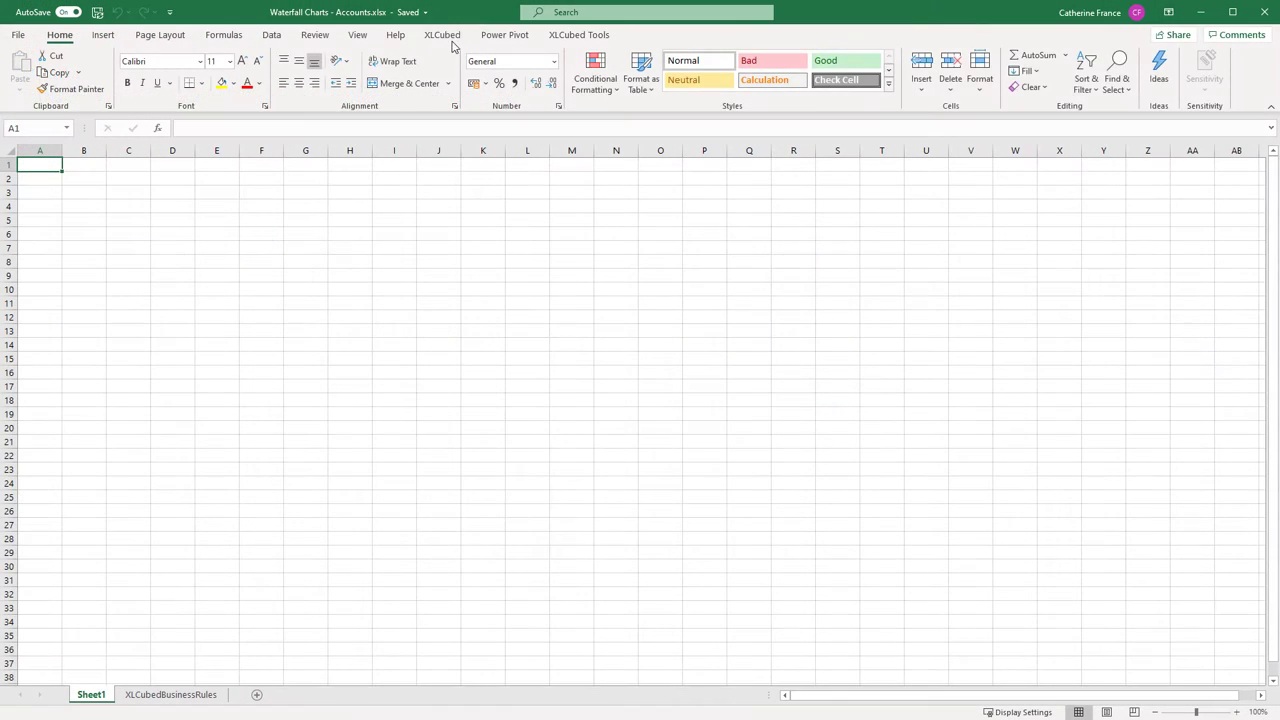
click(443, 35)
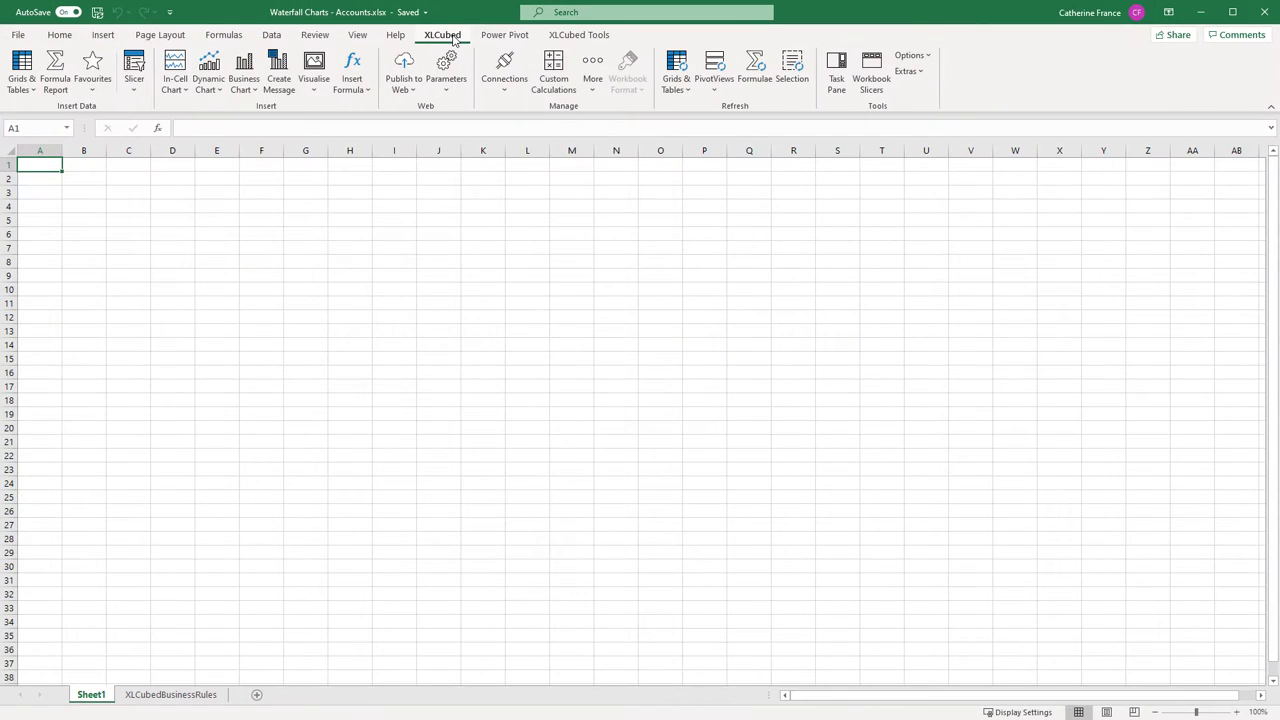
click(246, 88)
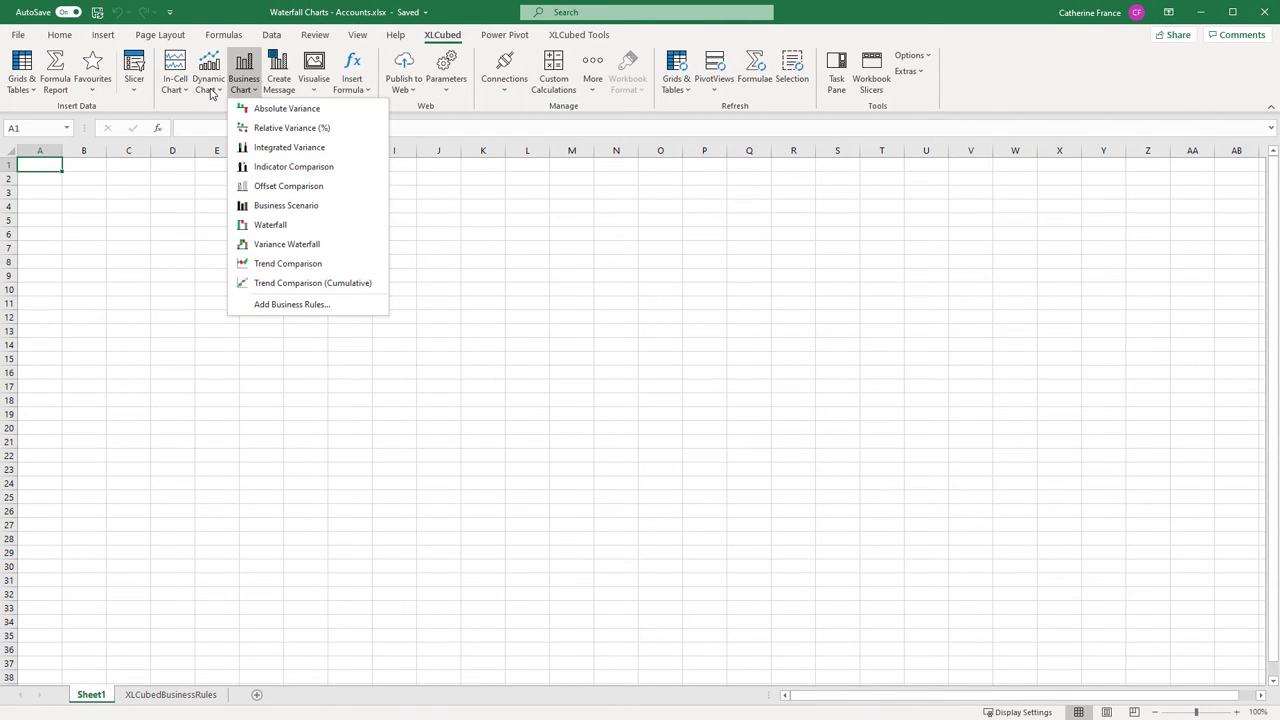
click(209, 70)
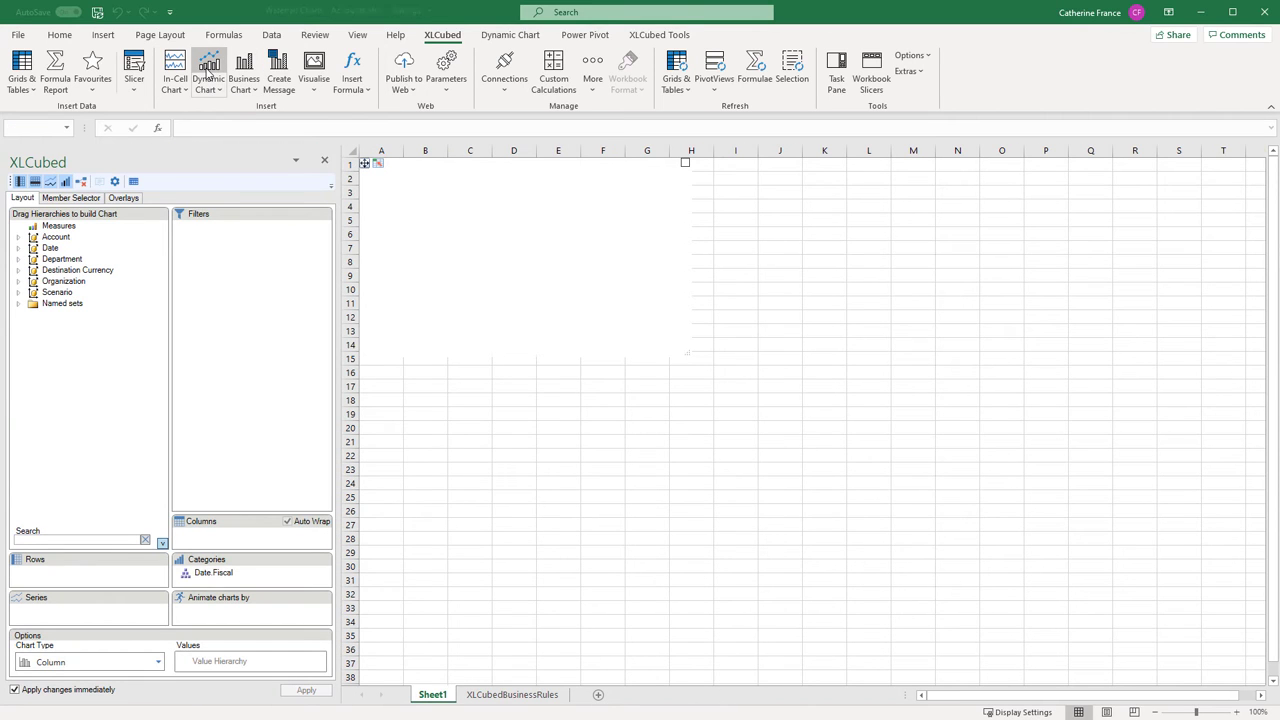
click(104, 660)
mouse_move(112, 640)
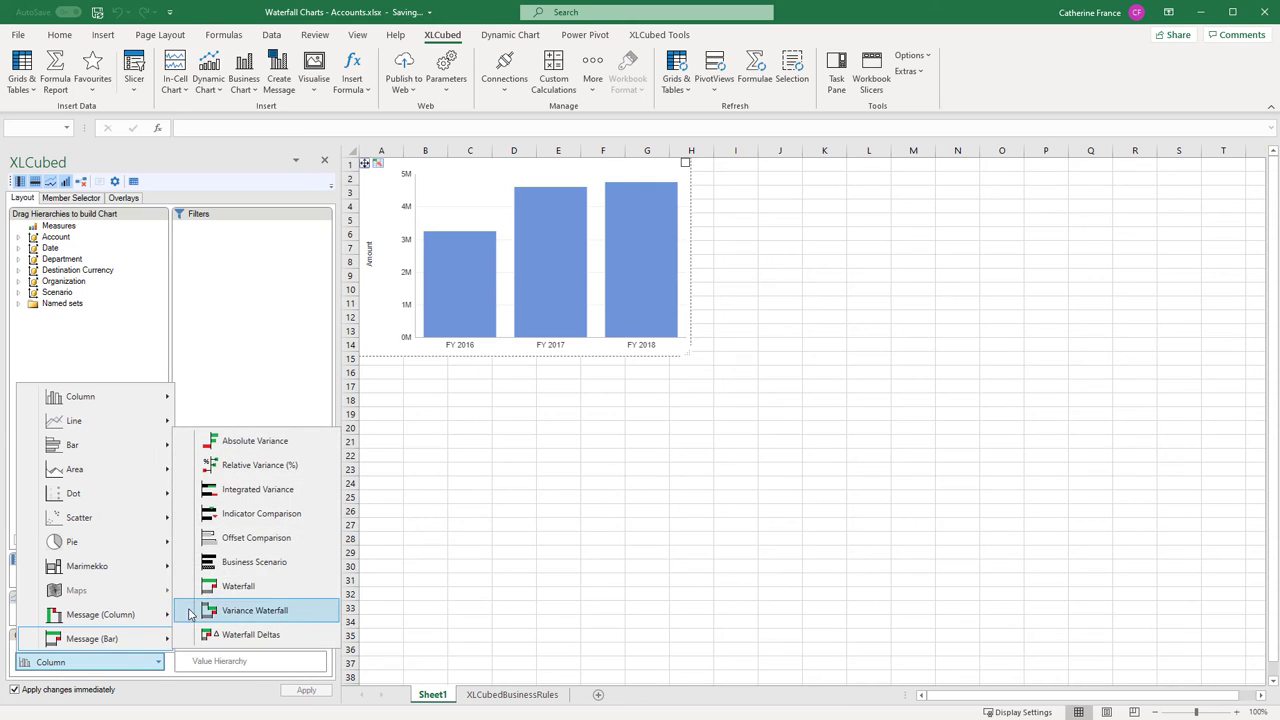
click(240, 587)
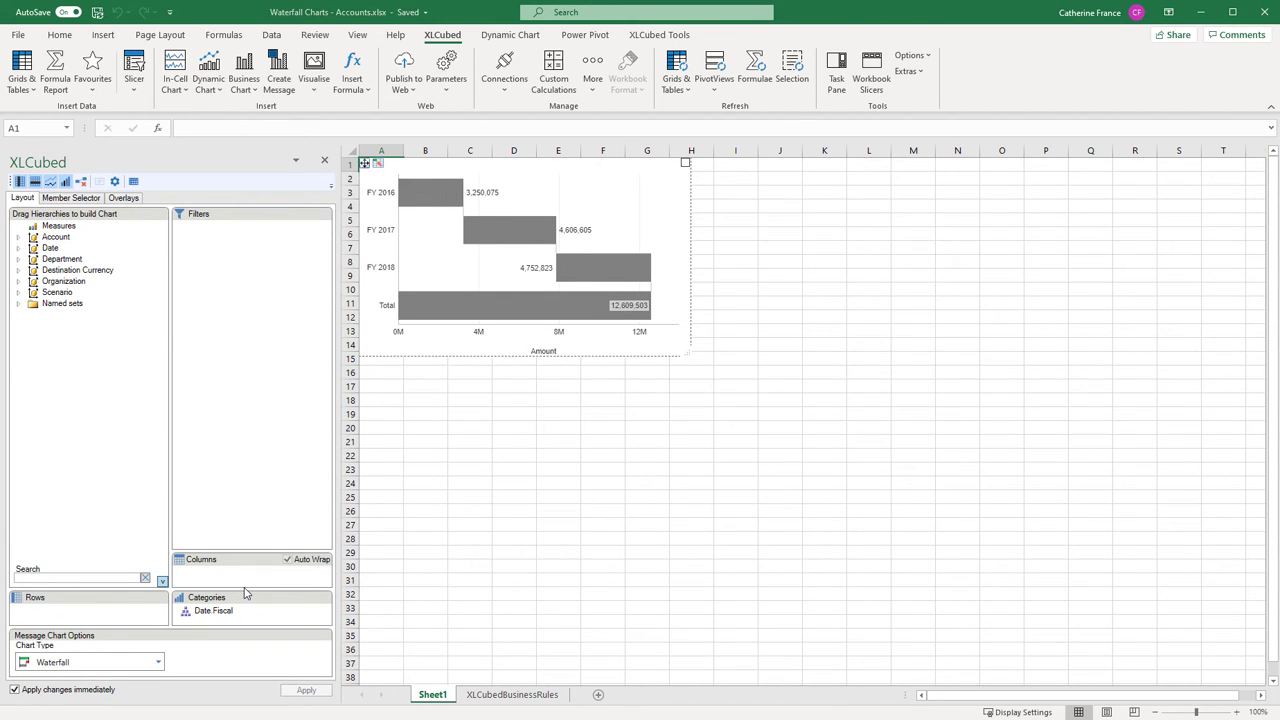
Set the Accounts hierarchy as the chart's categories and load the saved member selection running from Net Sales to Net Income.
click(21, 237)
drag(63, 252, 236, 623)
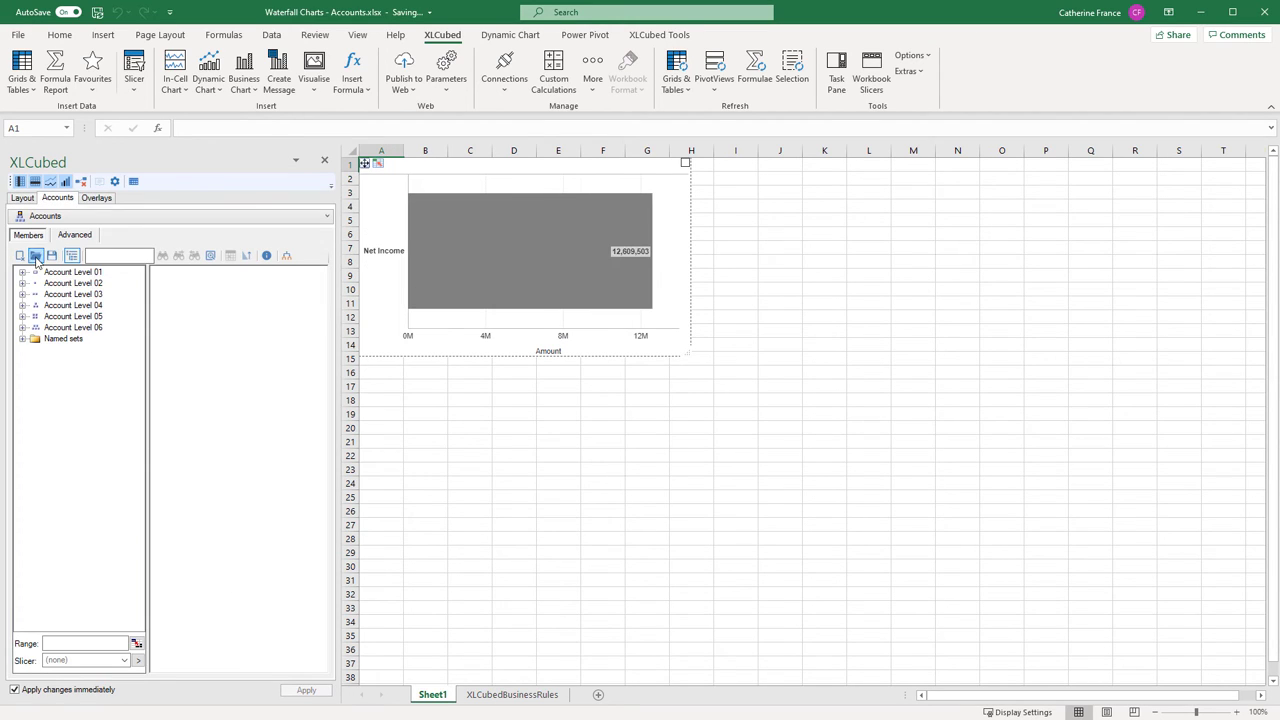
click(36, 255)
double_click(228, 104)
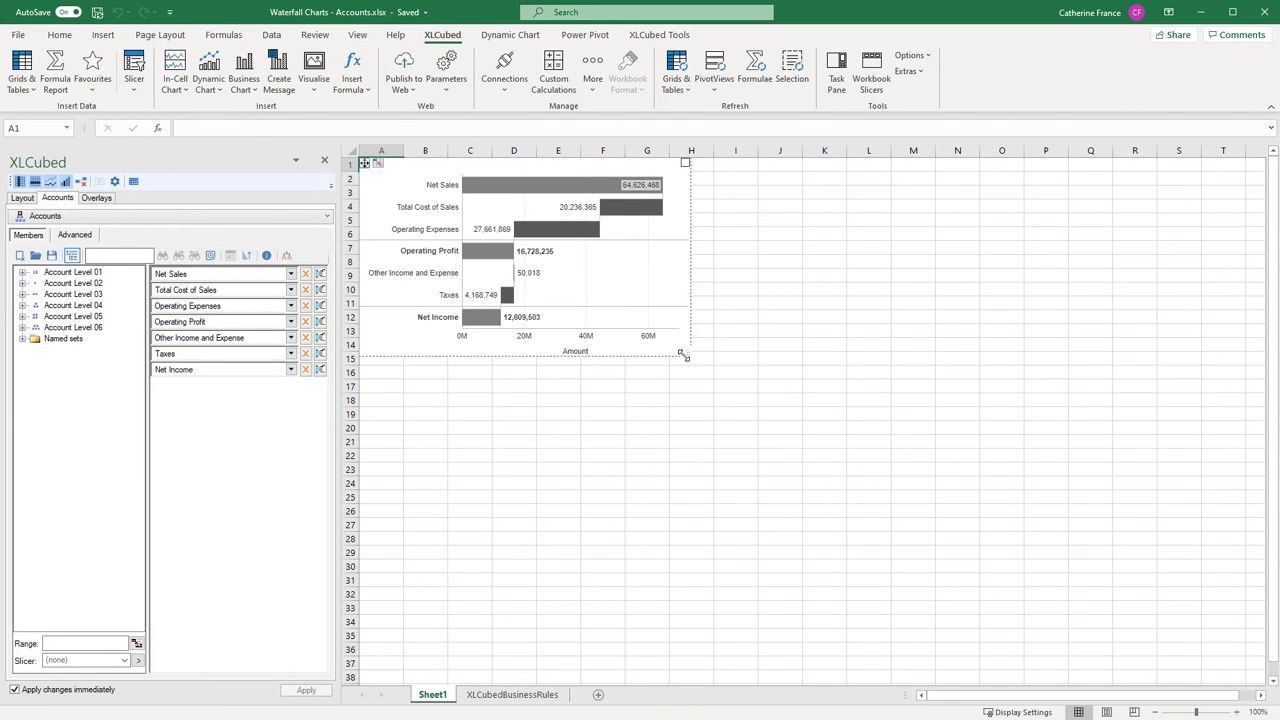
Enlarge the waterfall chart down to about row 22 and bring up the waterfall options for the Net Income bar.
drag(682, 352, 654, 457)
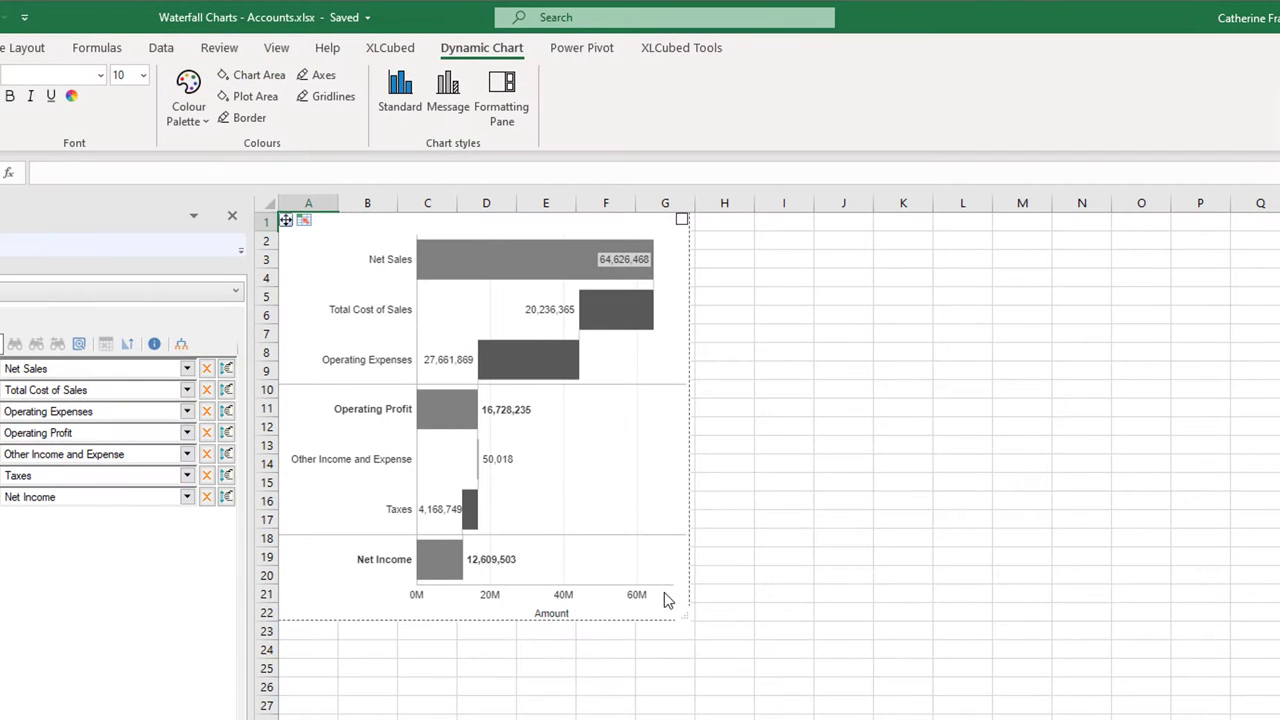
right_click(449, 578)
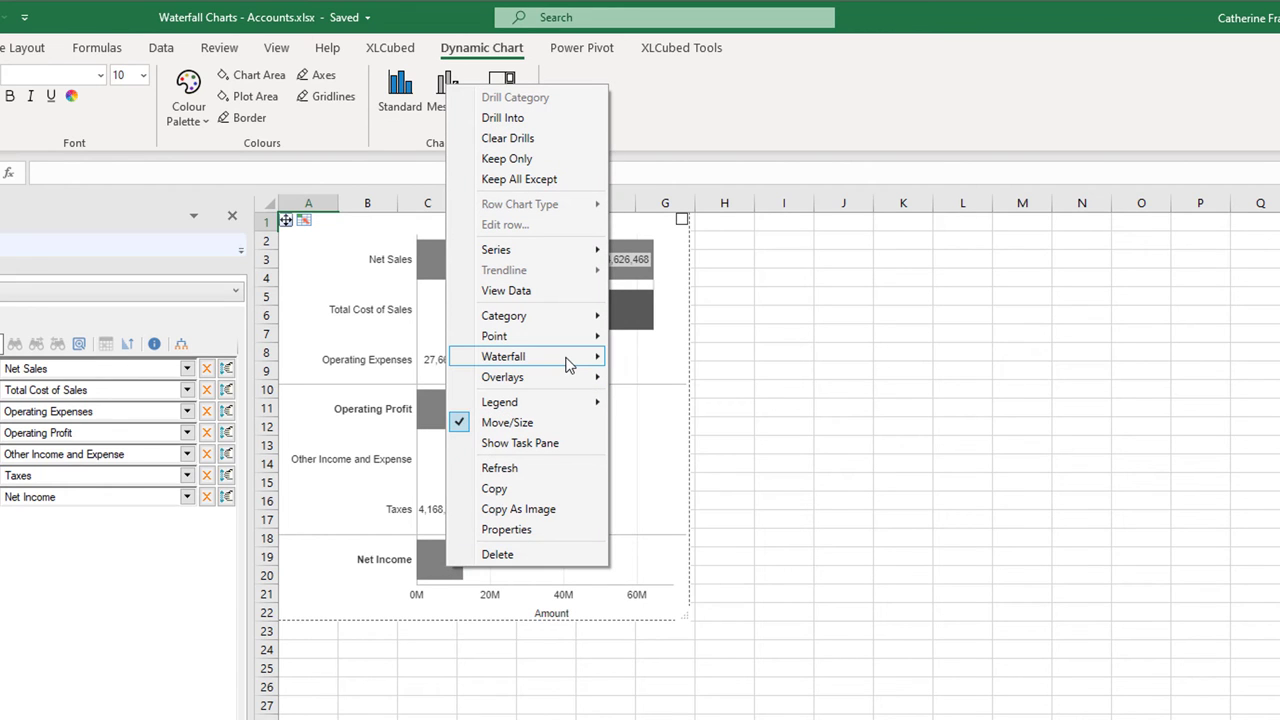
mouse_move(567, 364)
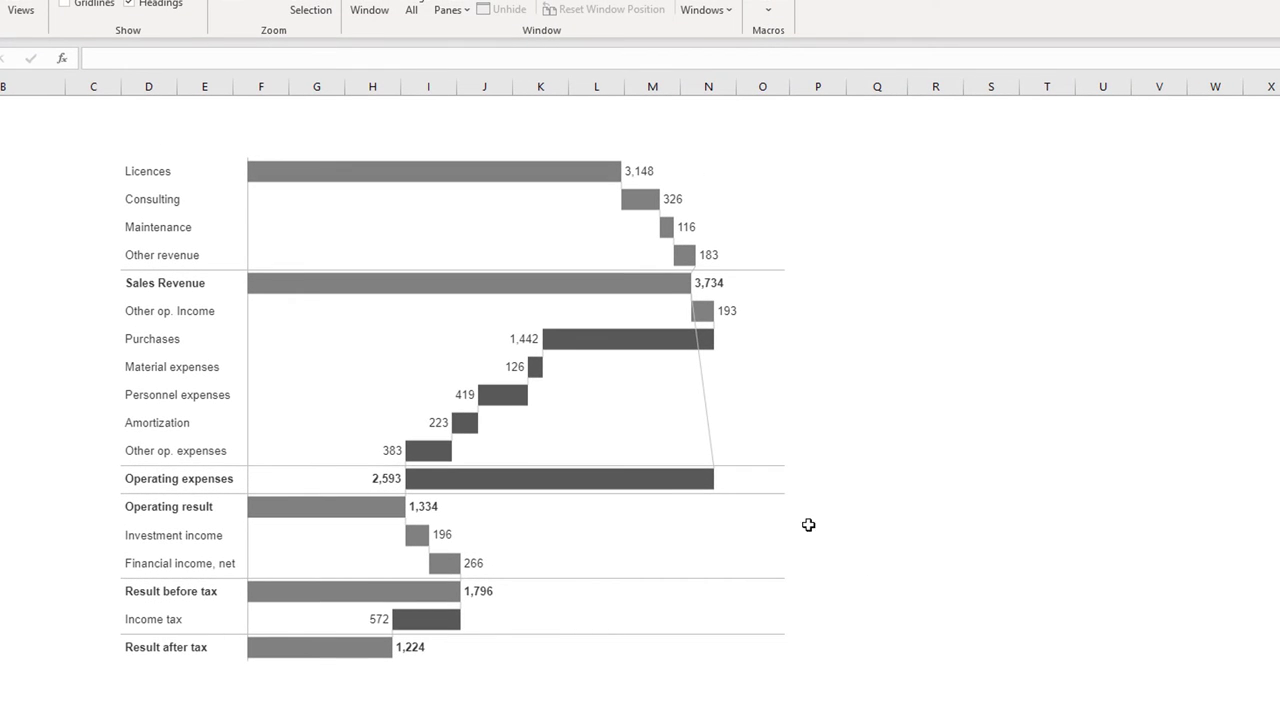
Set the custom subtotal count of the Operating expenses bar to 5.
right_click(686, 488)
mouse_move(811, 283)
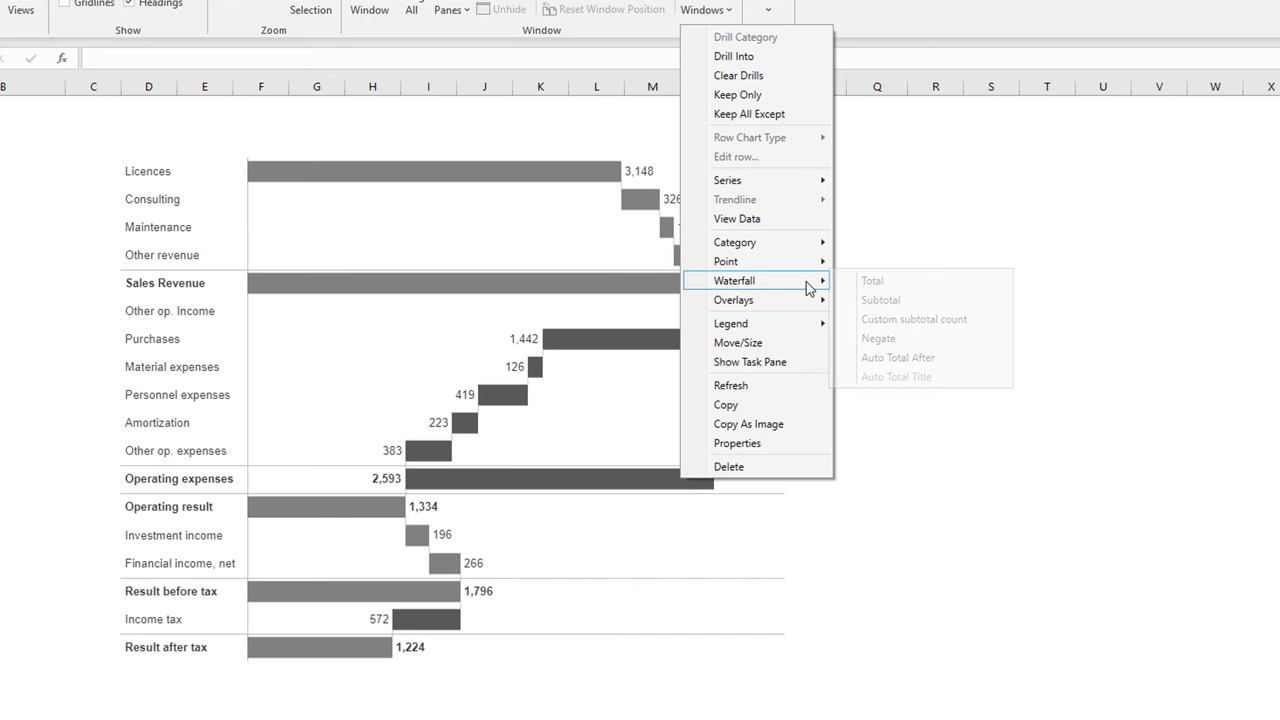
click(976, 324)
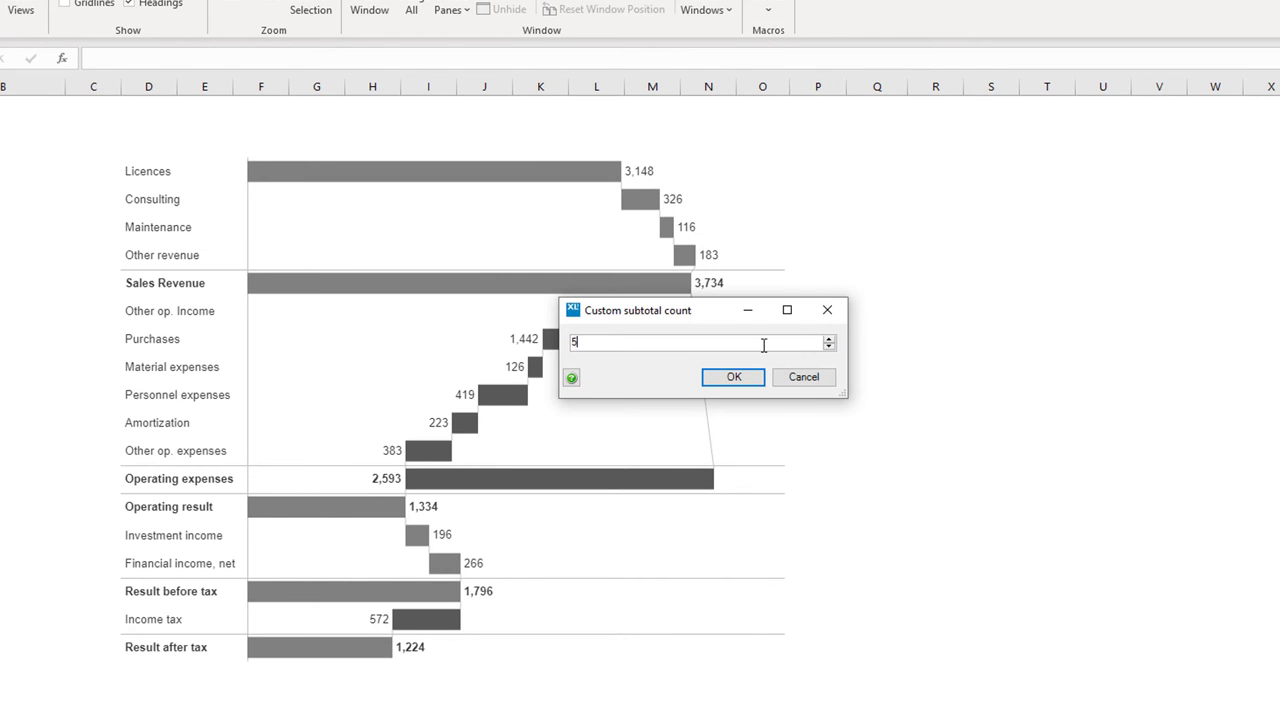
text(5)
click(748, 379)
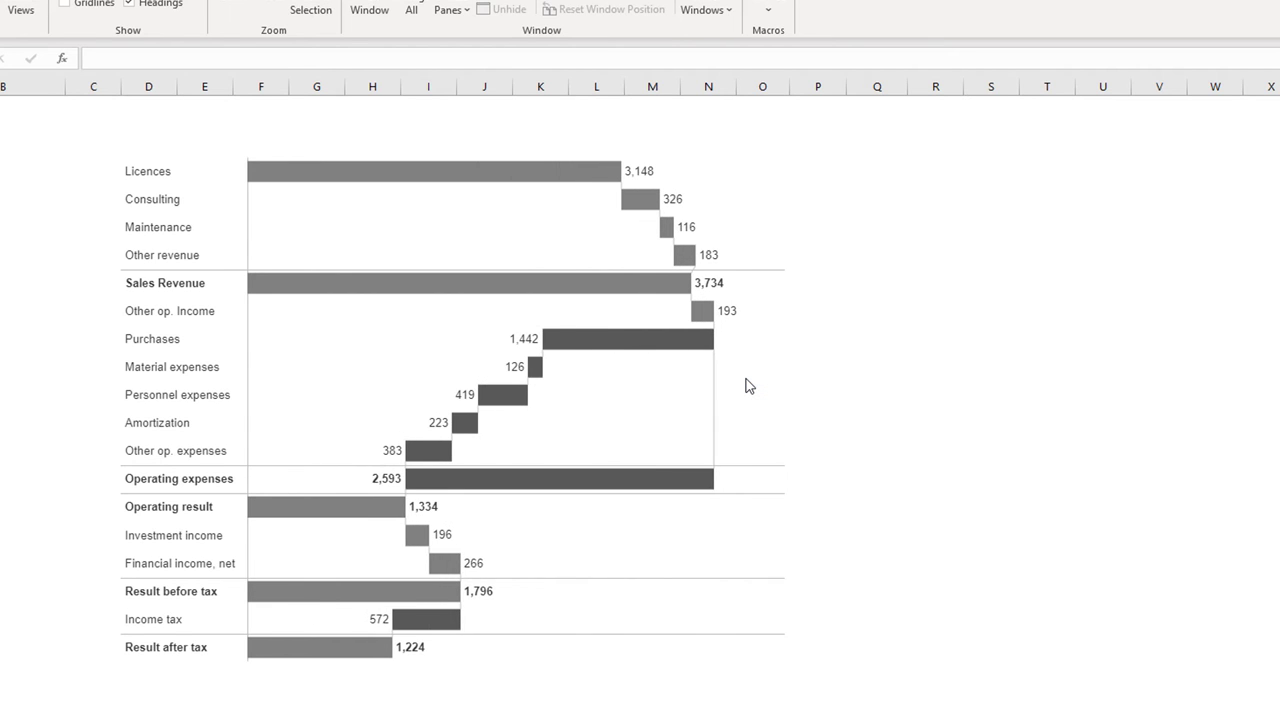
Show the stacked waterfall chart's task pane and add the Scenario hierarchy to the chart's columns.
right_click(752, 536)
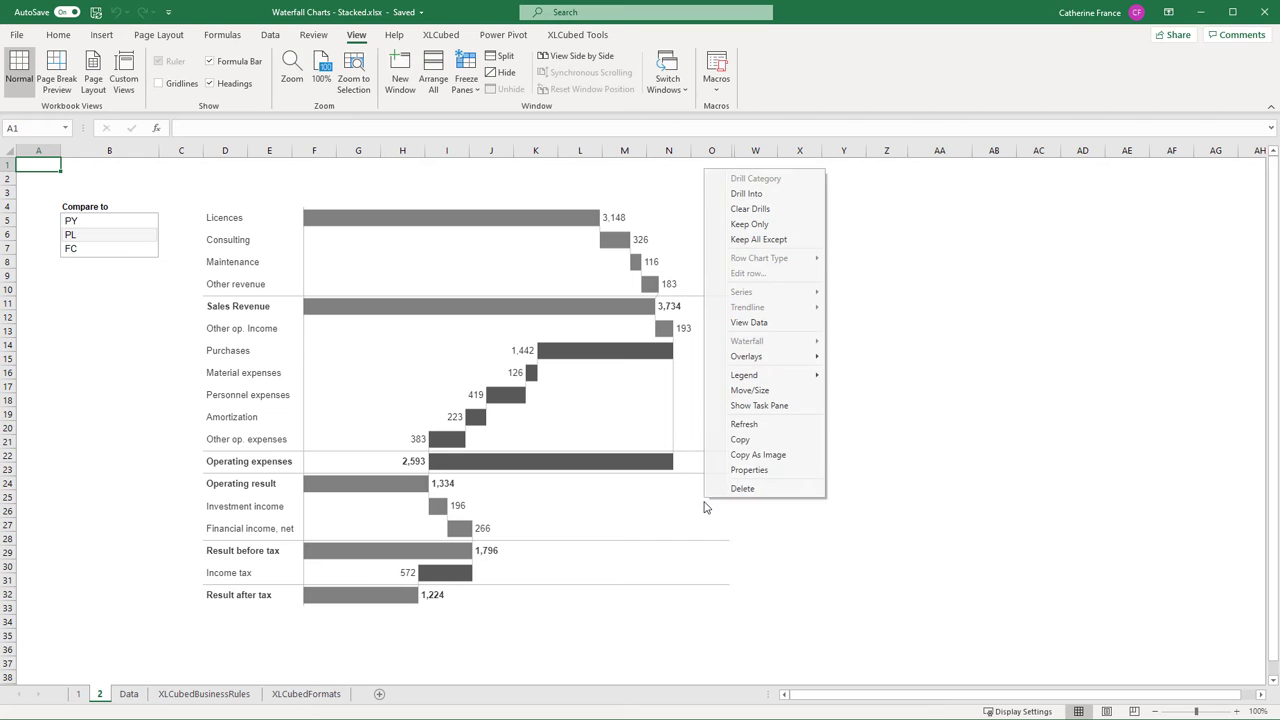
click(759, 405)
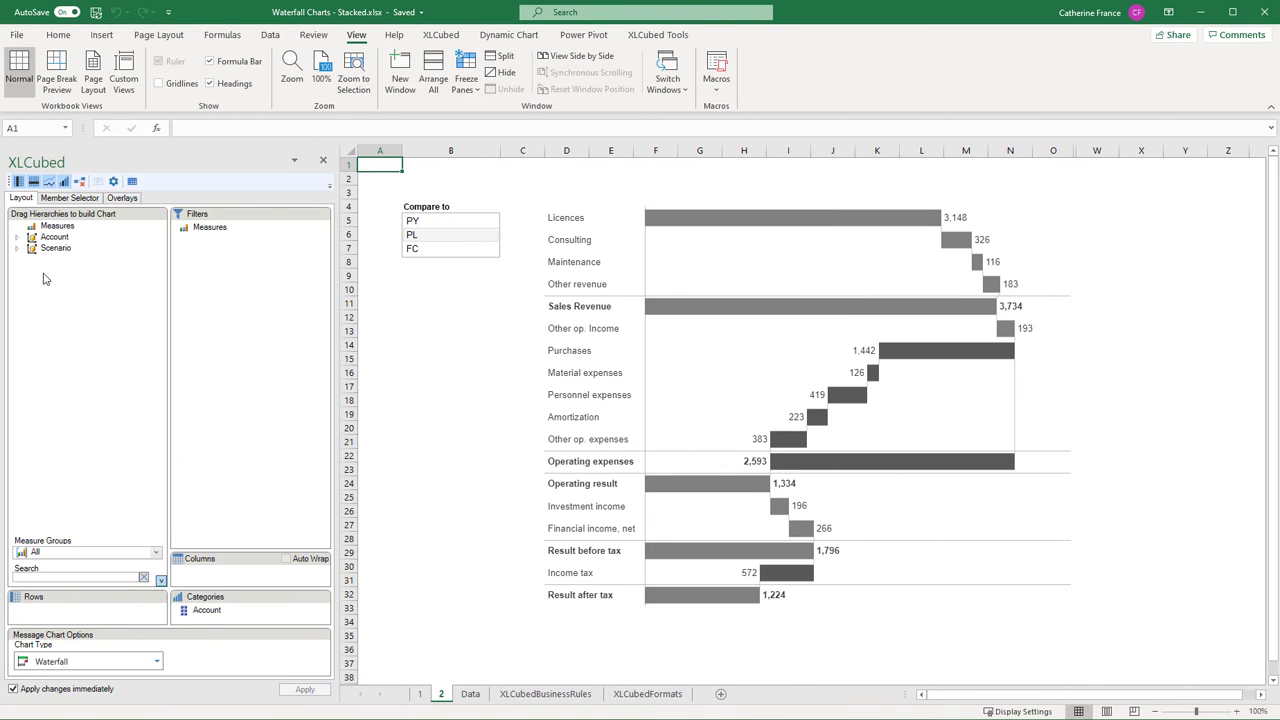
click(17, 248)
drag(64, 261, 218, 566)
Choose AC and the Compare to slicer's selection as the Scenario members, and close the task pane.
click(21, 284)
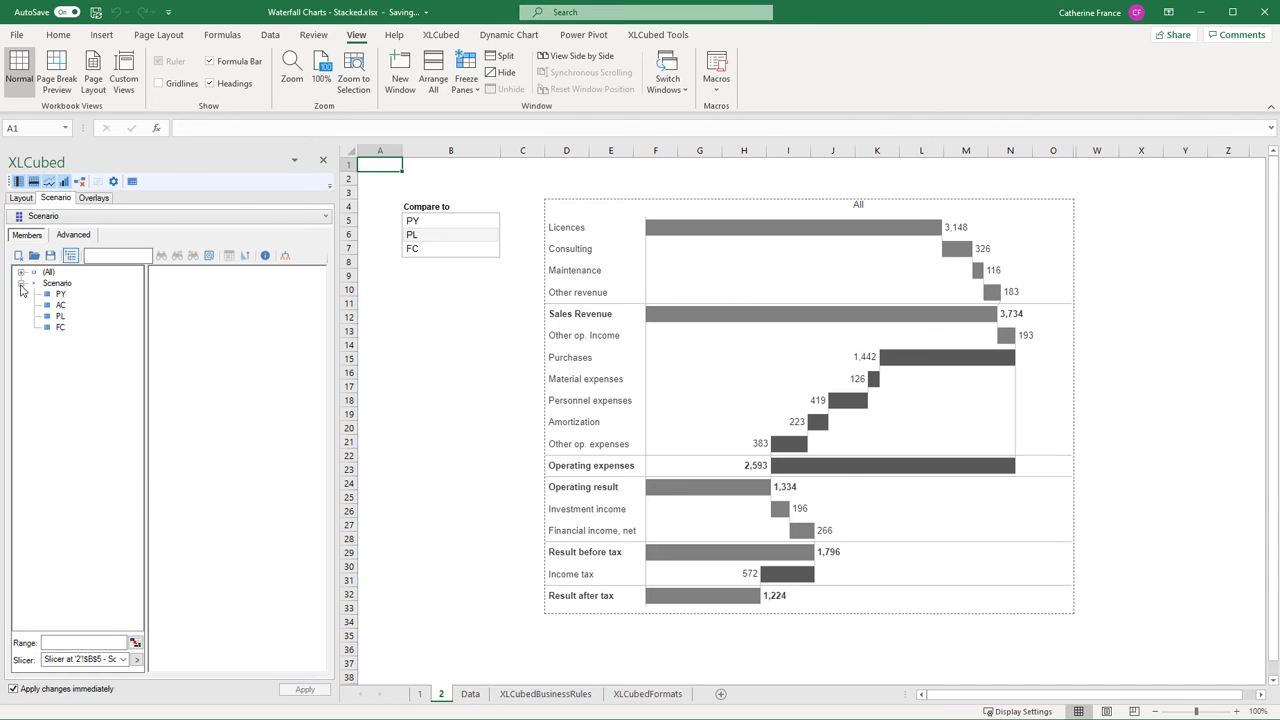
click(60, 305)
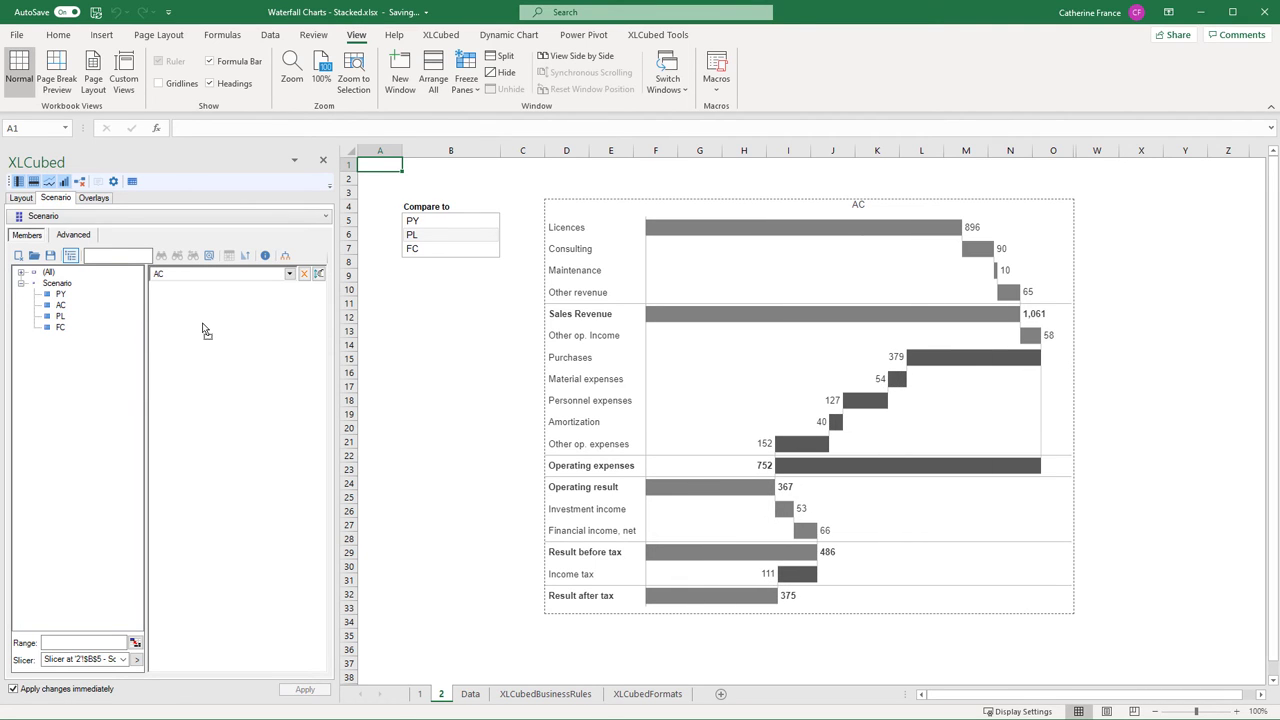
click(137, 659)
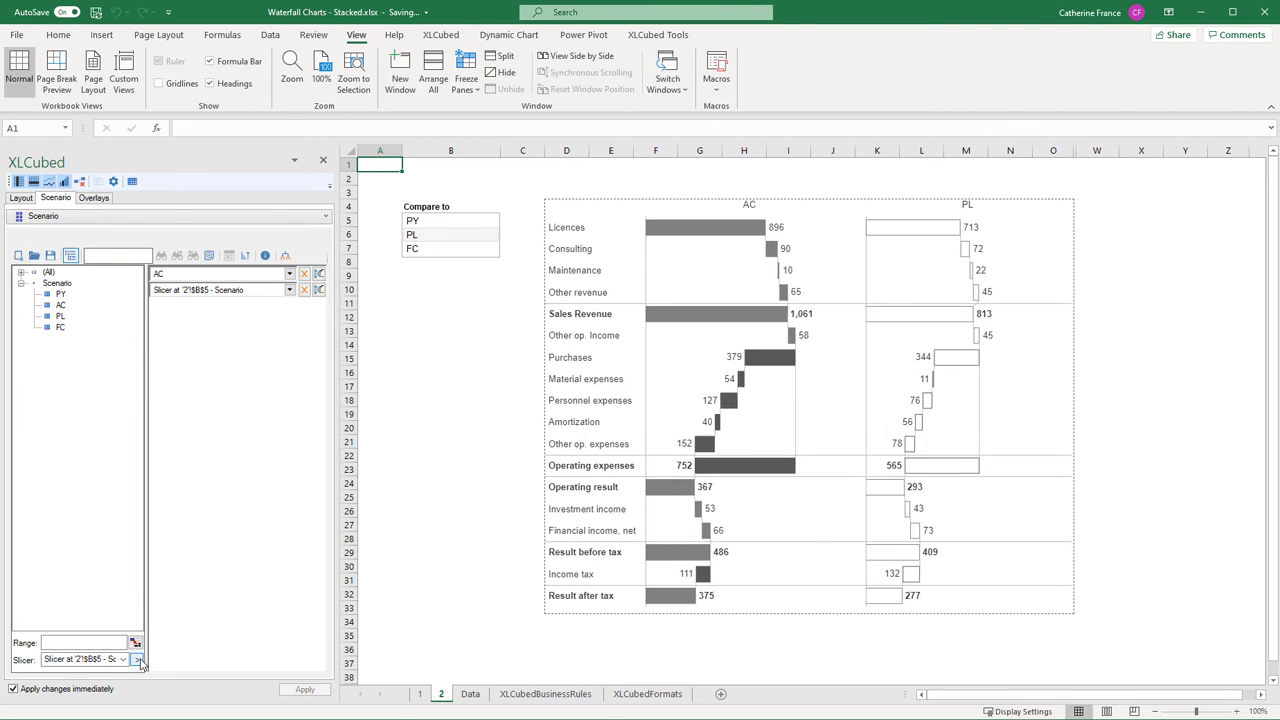
click(323, 160)
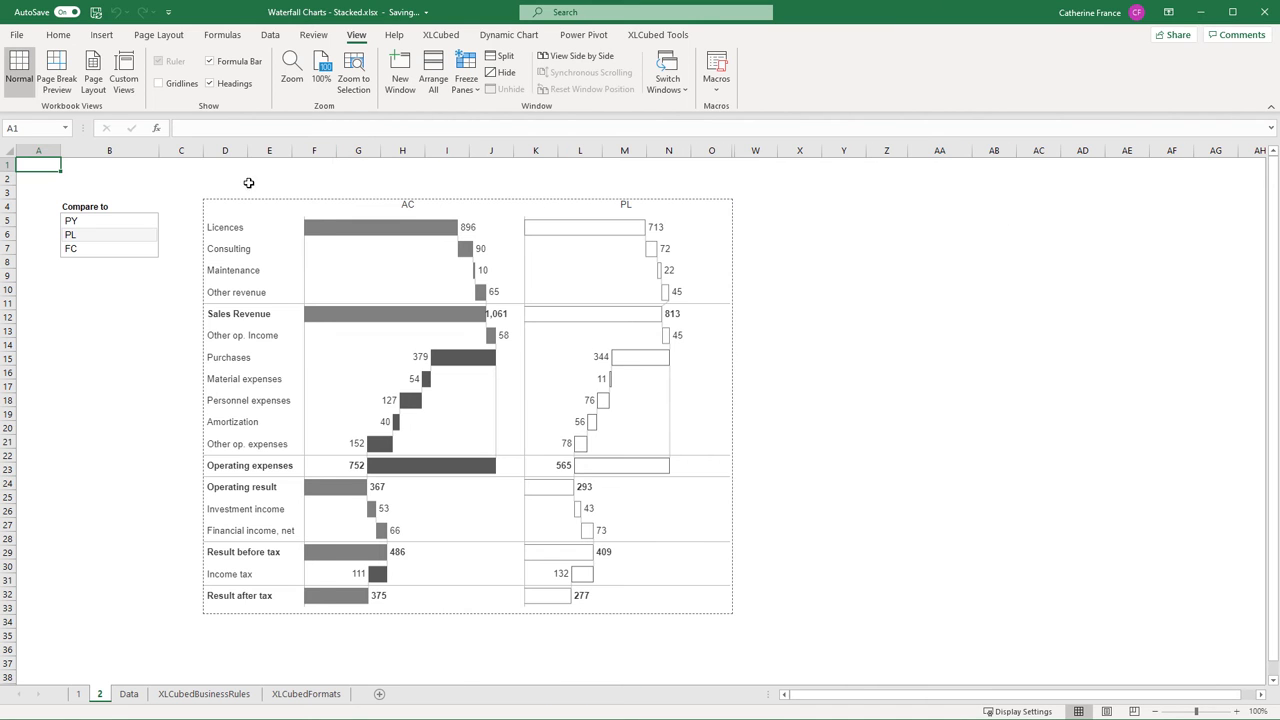
click(167, 187)
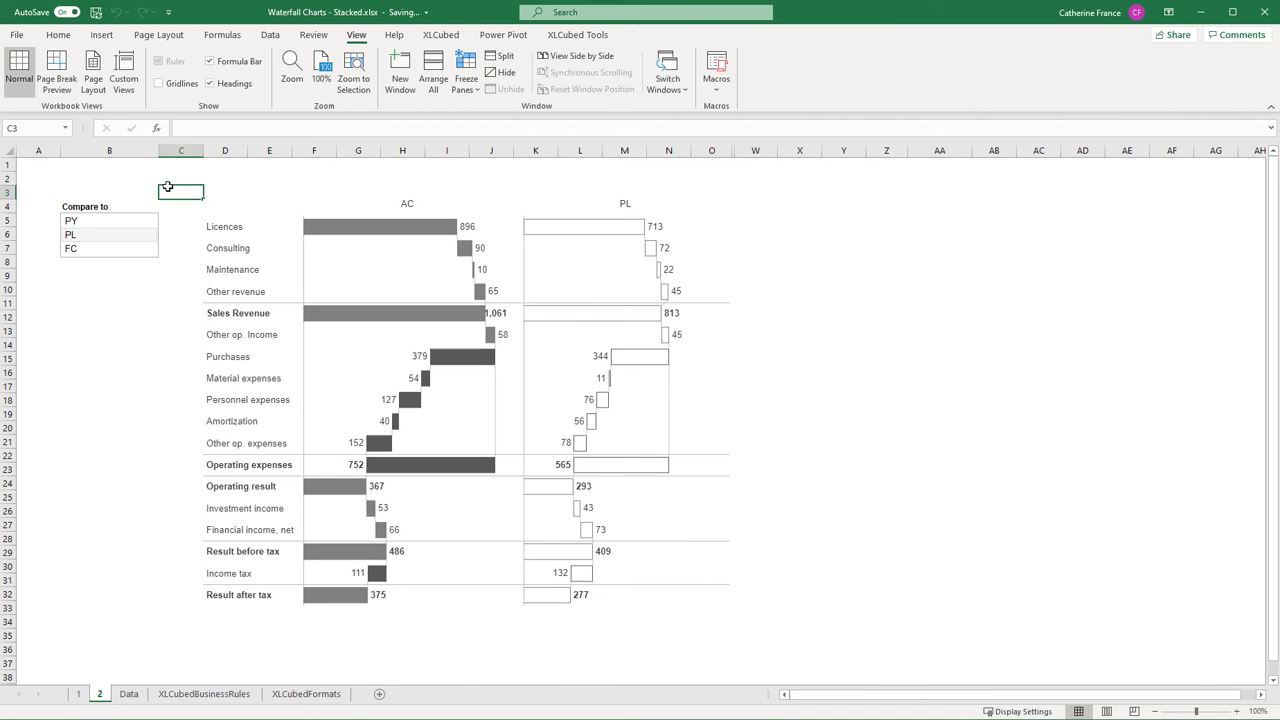
Test the Compare to slicer by switching the comparison scenario to PY, PL and FC.
click(127, 224)
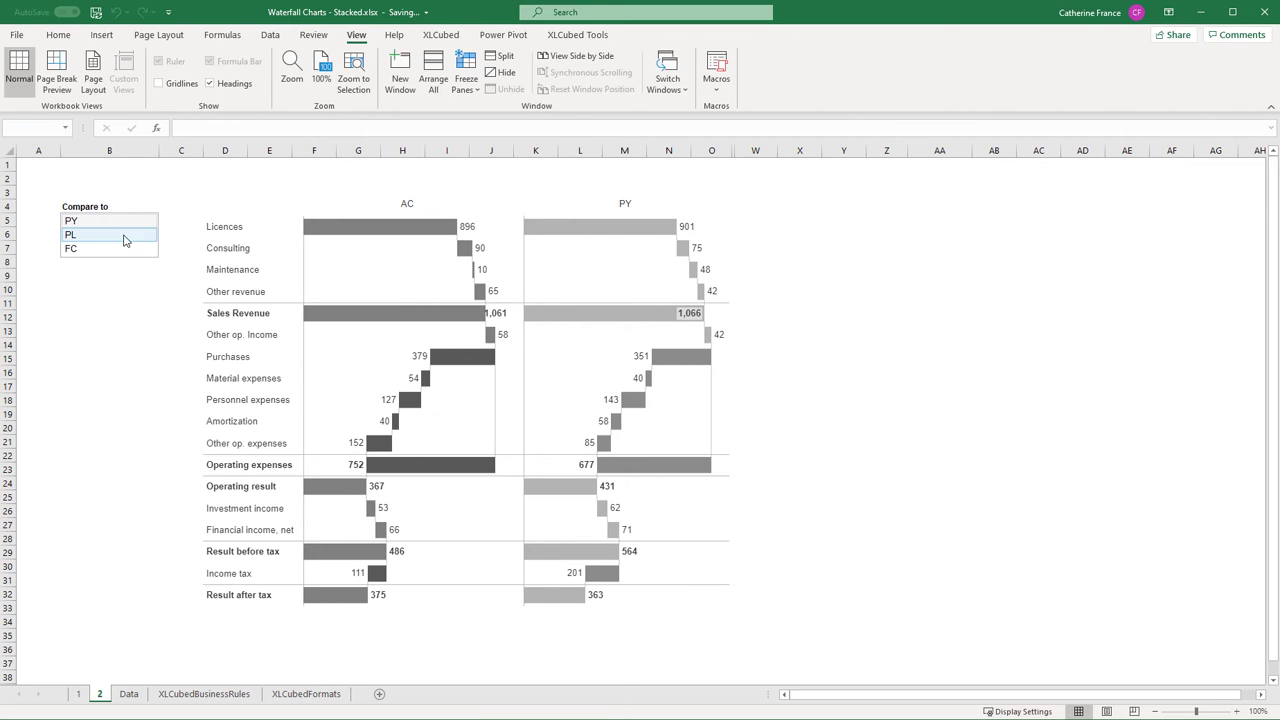
click(122, 240)
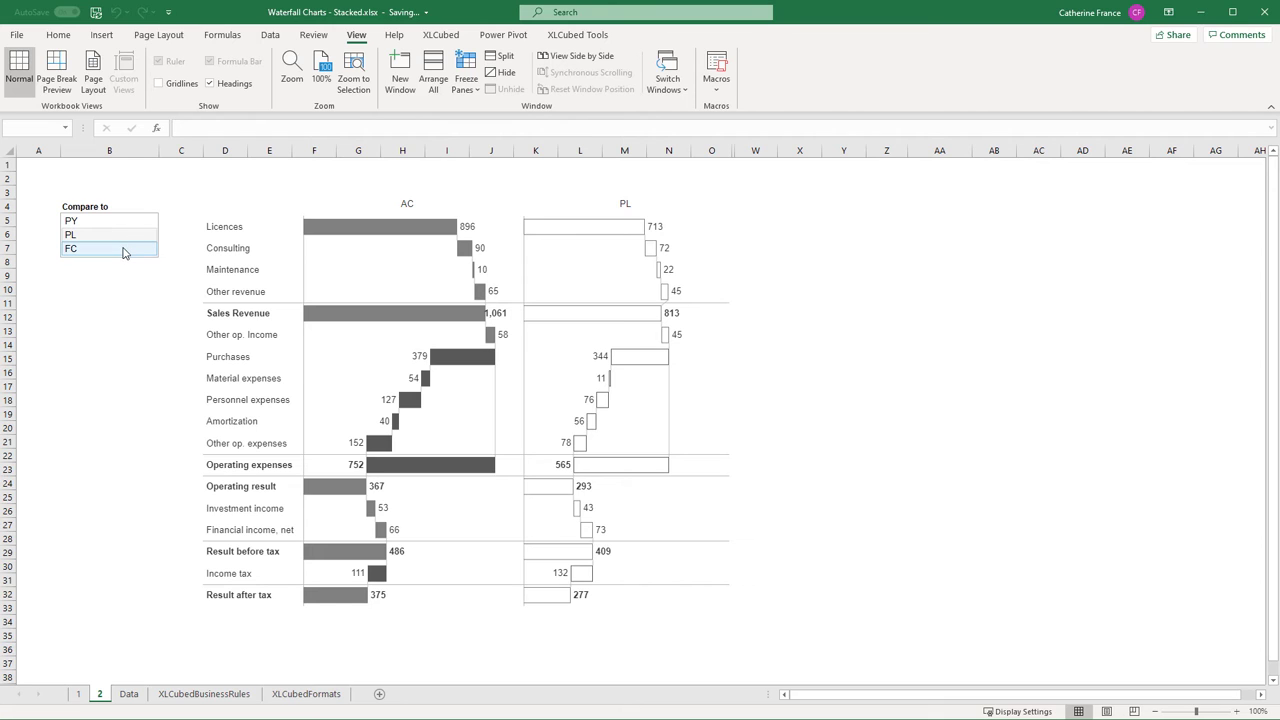
click(122, 248)
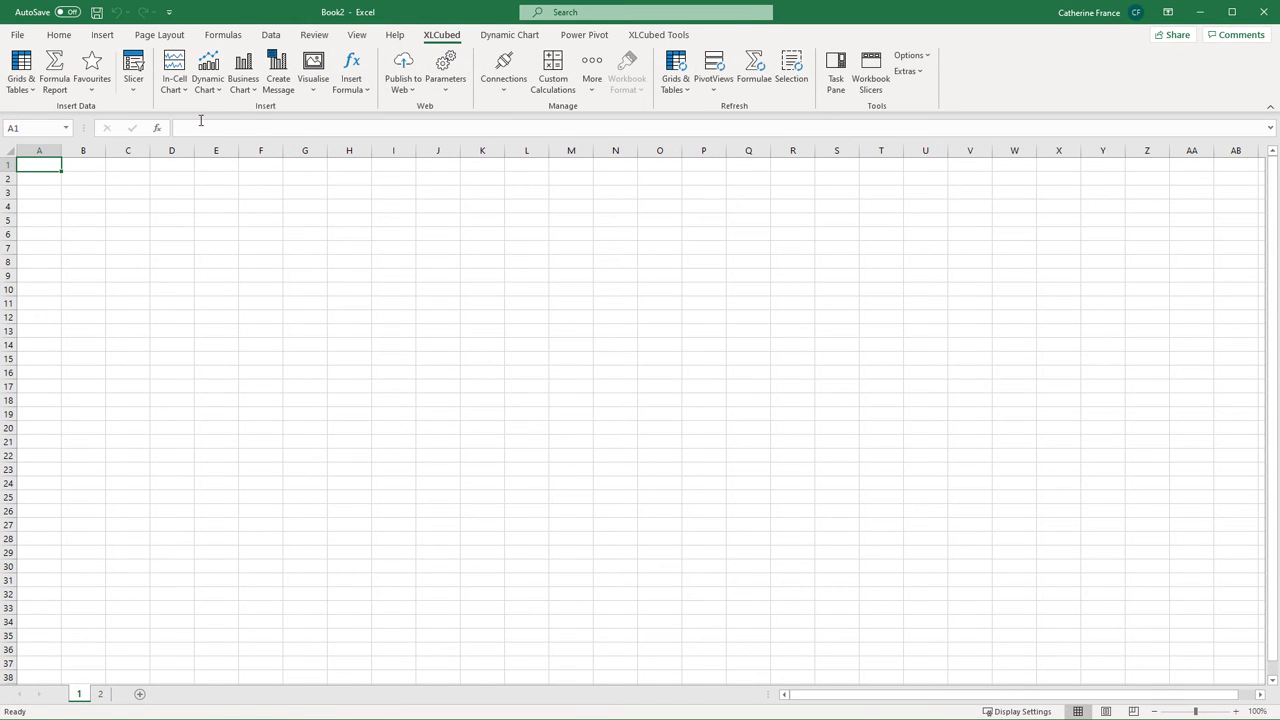
Insert a dynamic chart on sheet 1 of Book2 and set its type to the Message (Column) Variance Waterfall.
click(208, 82)
click(213, 108)
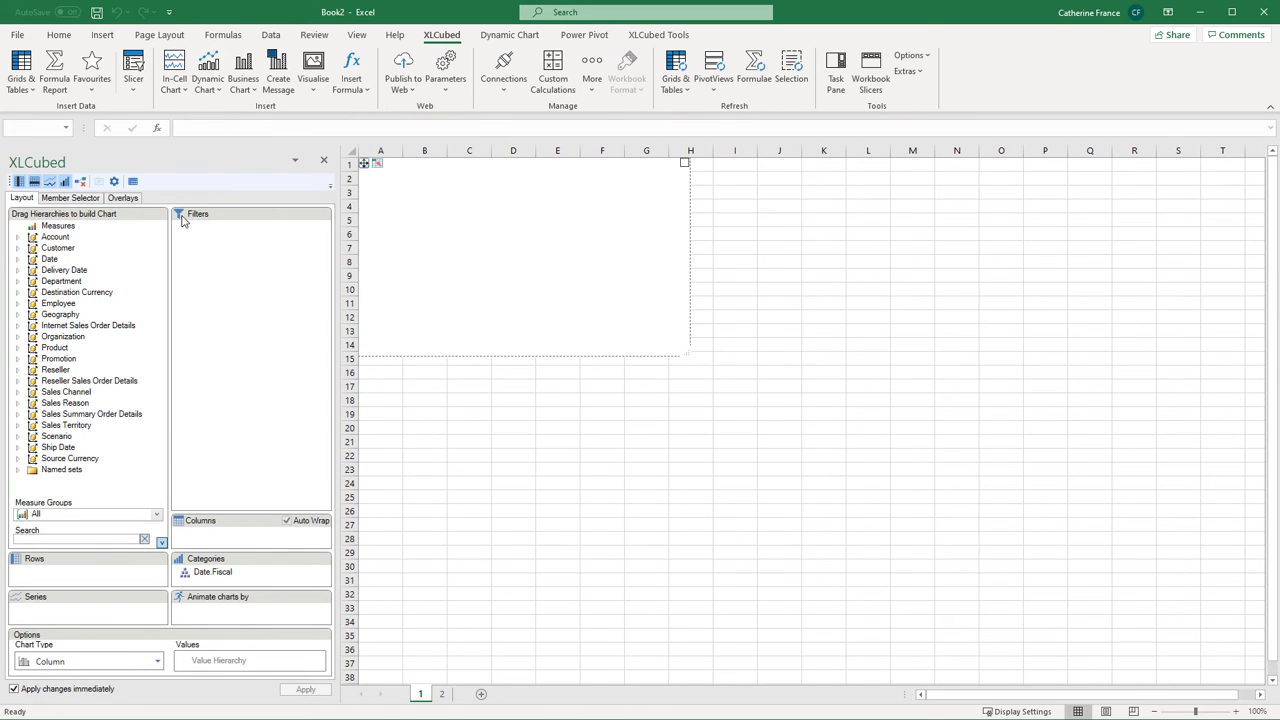
click(137, 663)
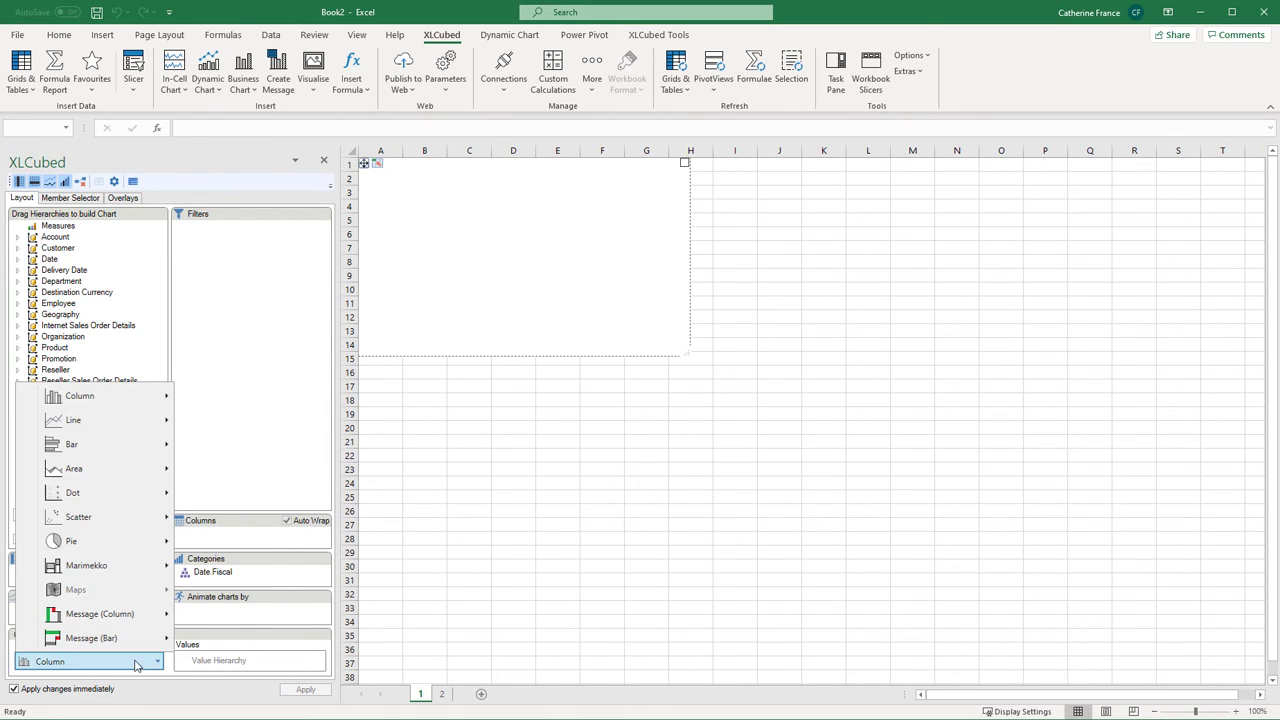
mouse_move(136, 614)
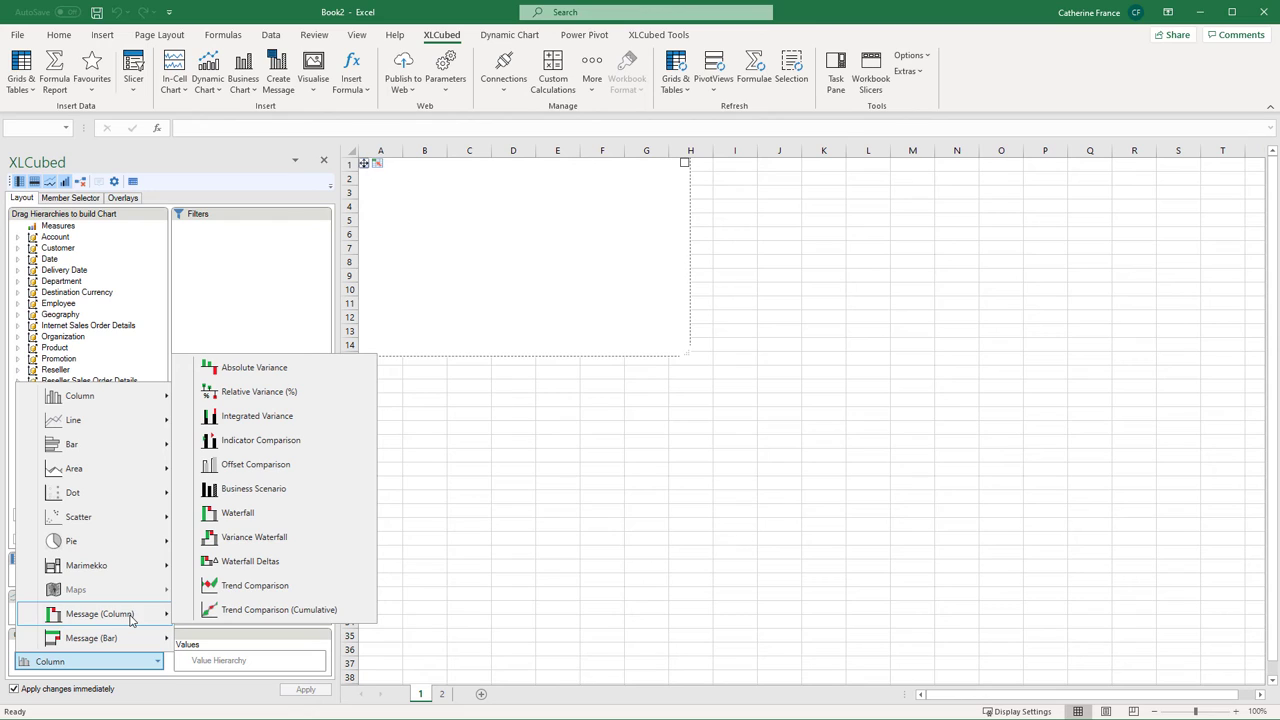
click(243, 545)
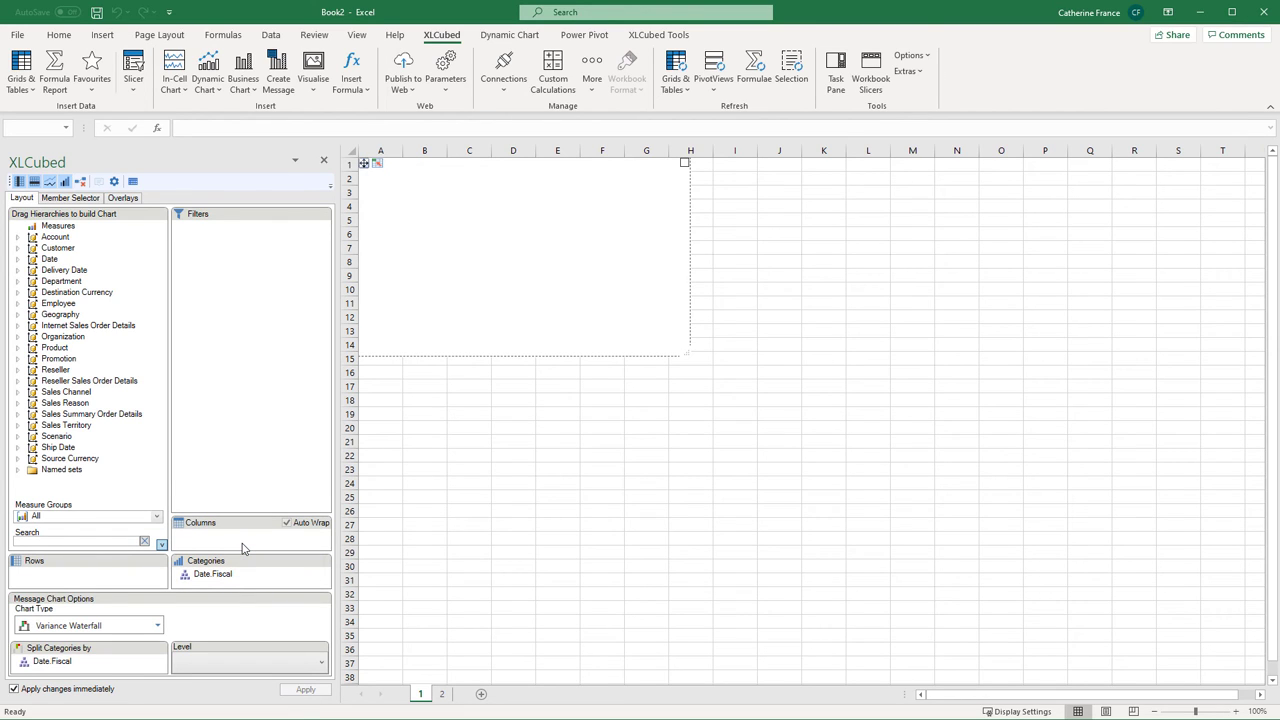
Replace the default members of the chart's Date.Fiscal category with FY 2017 and FY 2018.
double_click(234, 575)
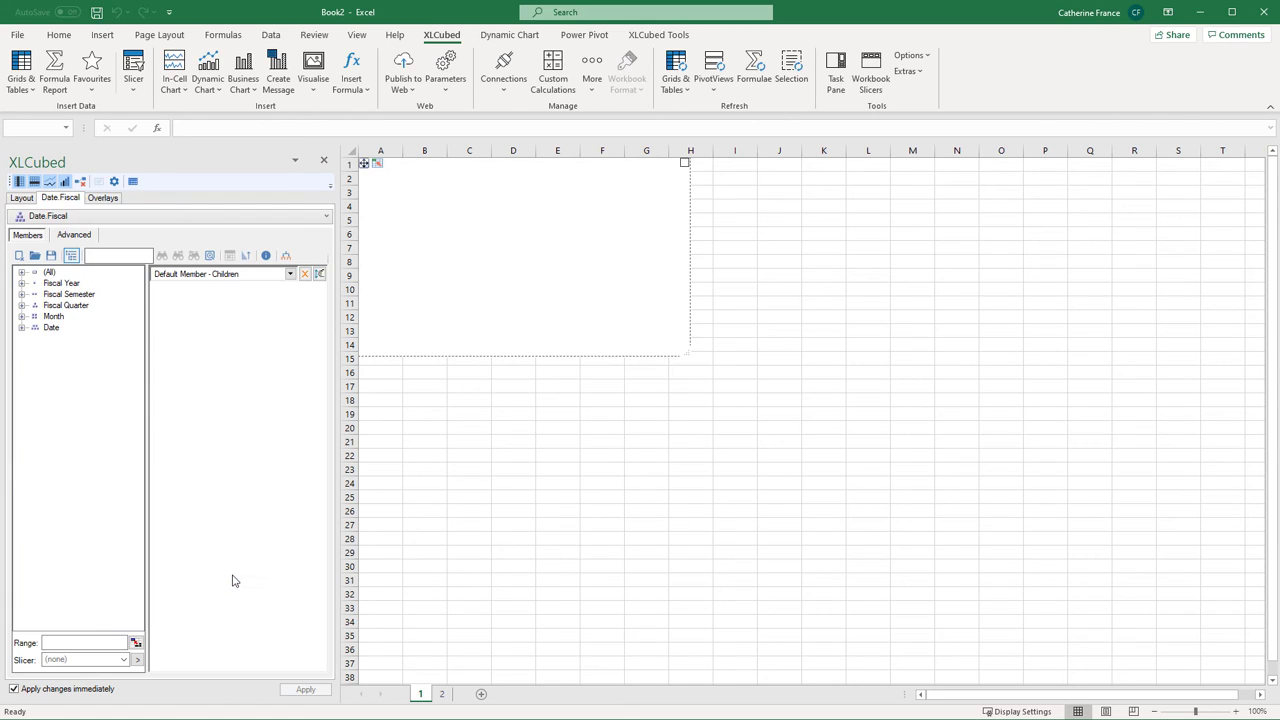
click(304, 273)
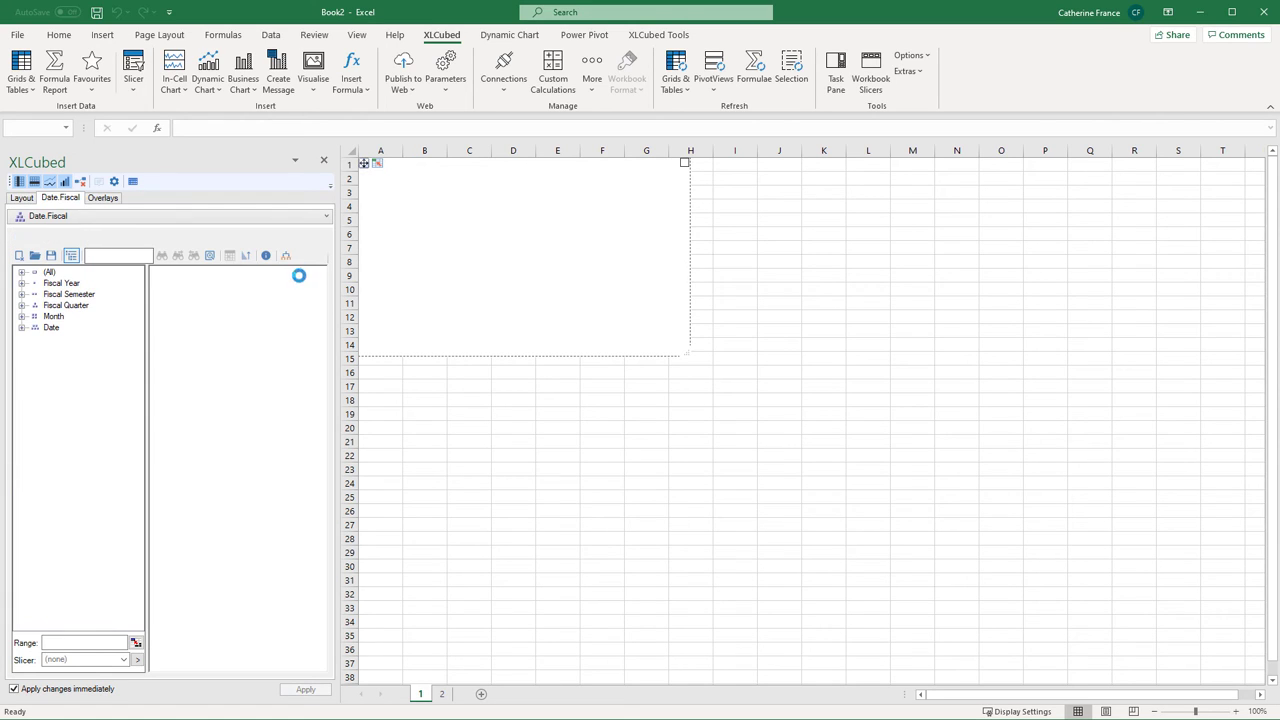
click(71, 255)
click(22, 272)
click(70, 294)
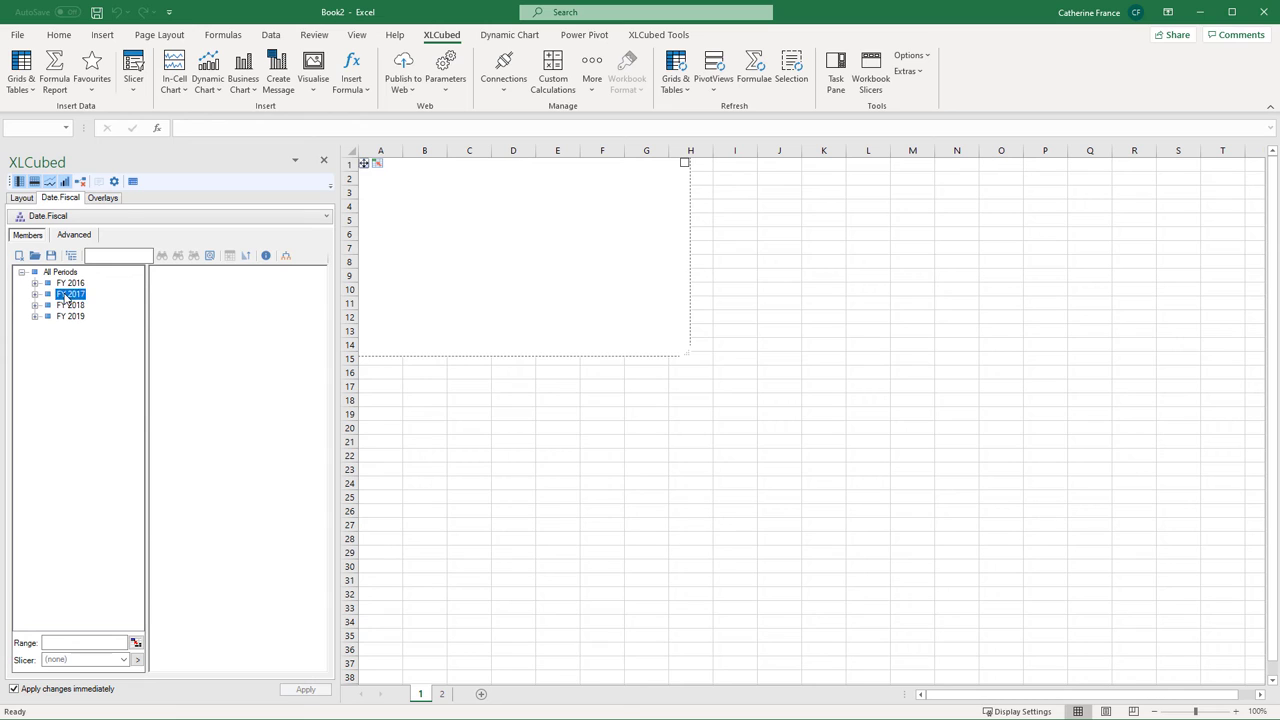
ctrl+click(70, 305)
drag(173, 325, 174, 326)
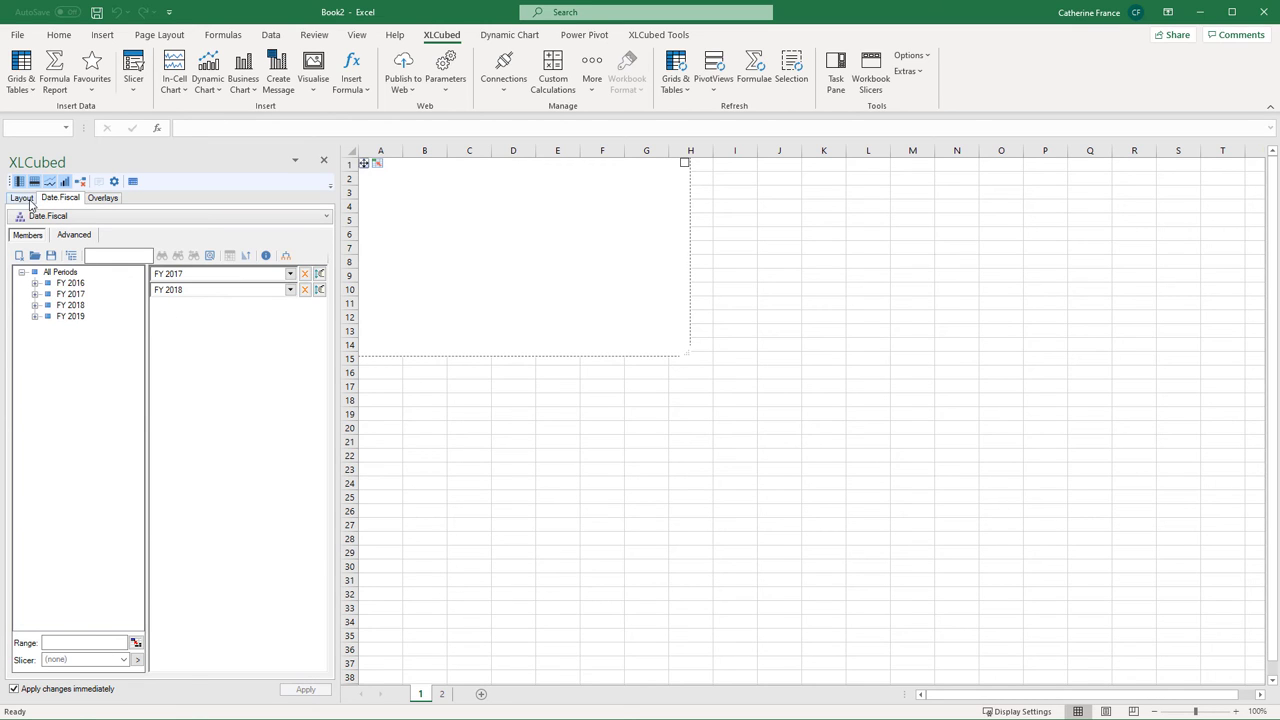
Add Measures to the chart's filters and choose Gross Profit from the Sales Summary group.
click(28, 201)
drag(55, 227, 193, 263)
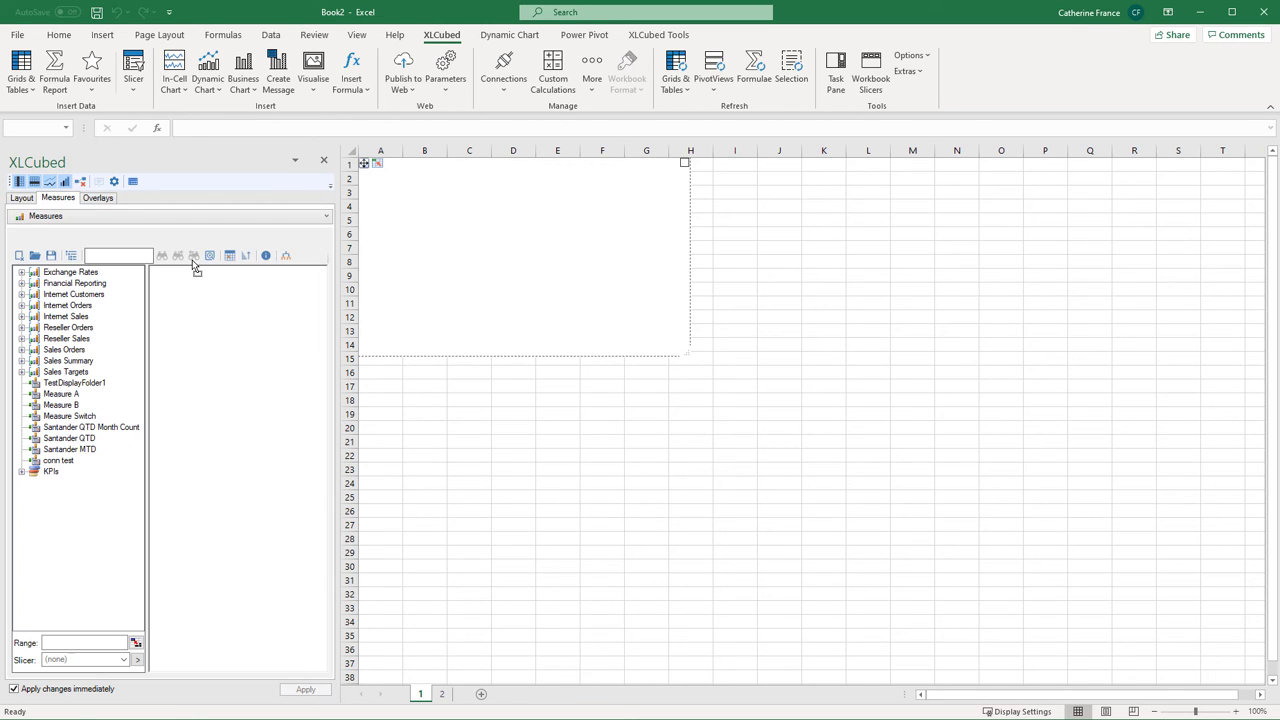
click(22, 361)
drag(74, 471, 200, 469)
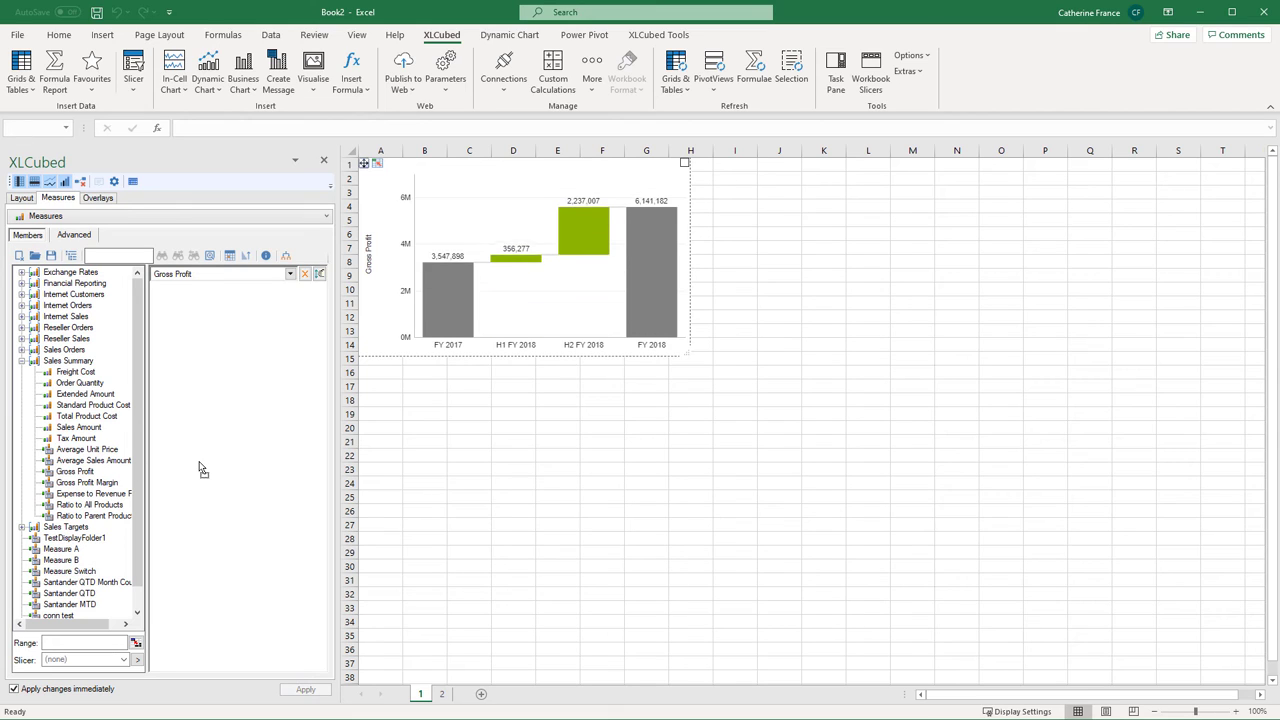
Set the level for splitting the Date.Fiscal variance to Fiscal Quarter.
click(22, 198)
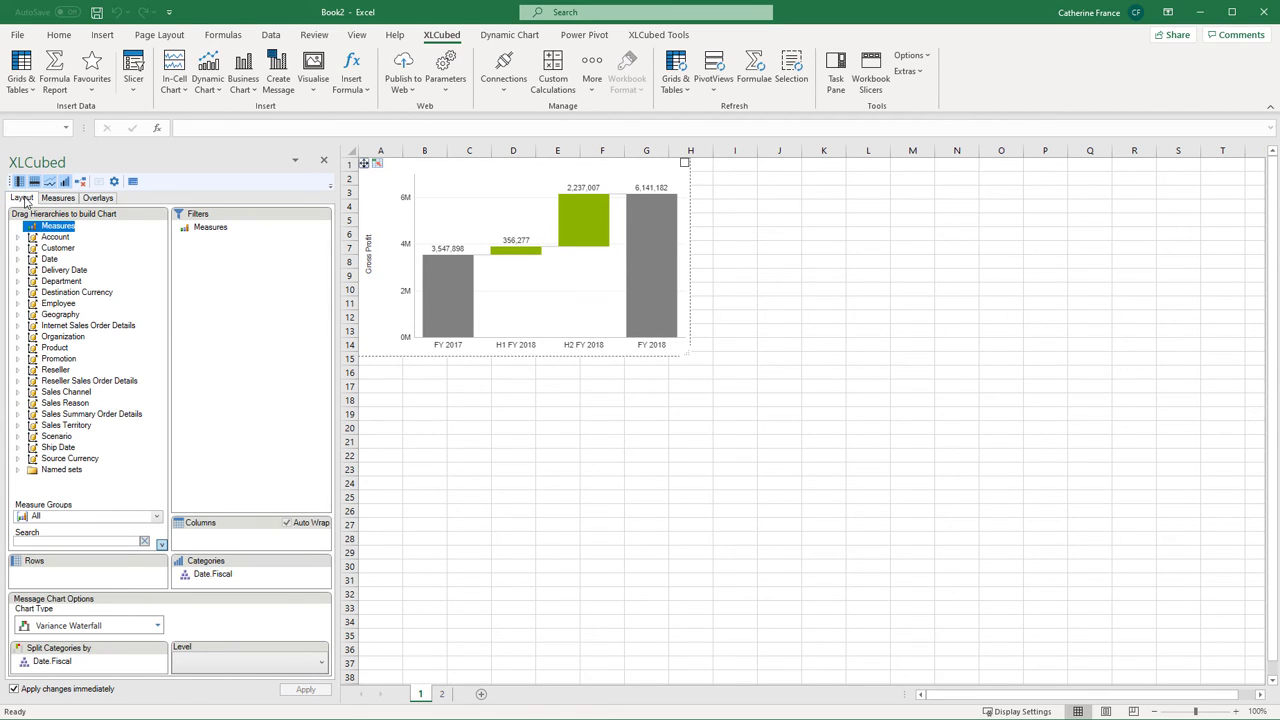
click(198, 662)
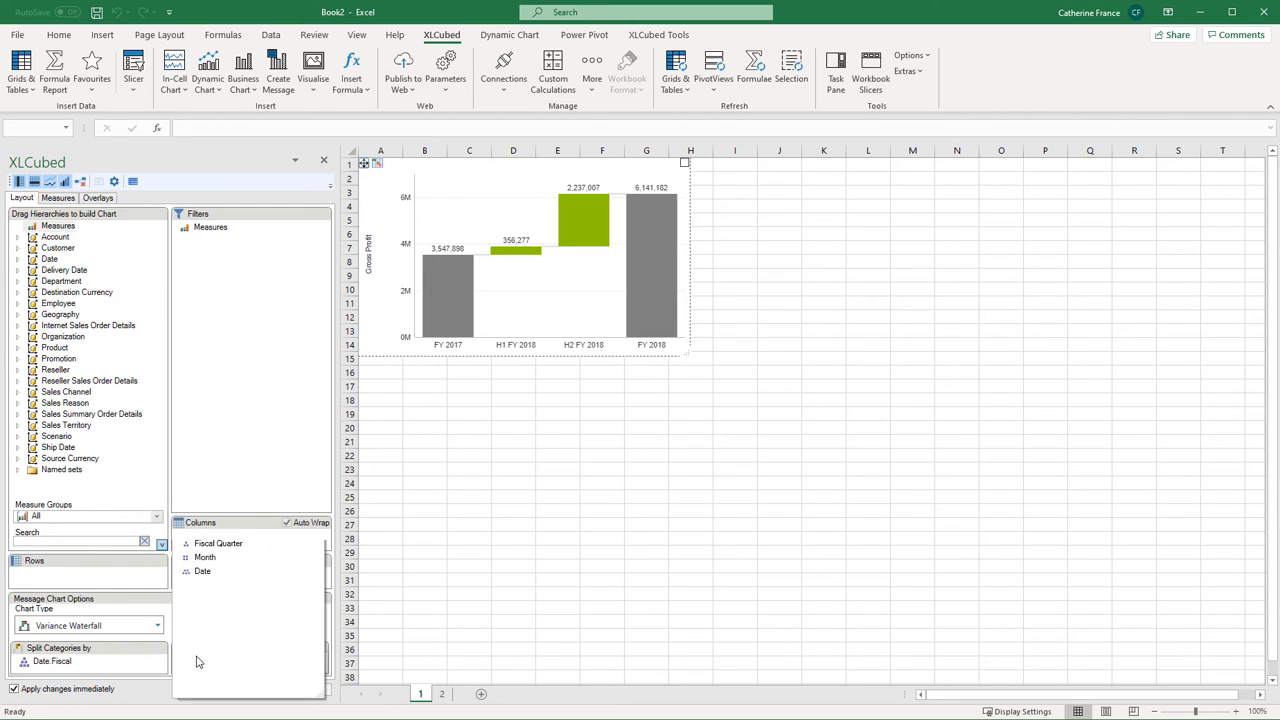
click(229, 589)
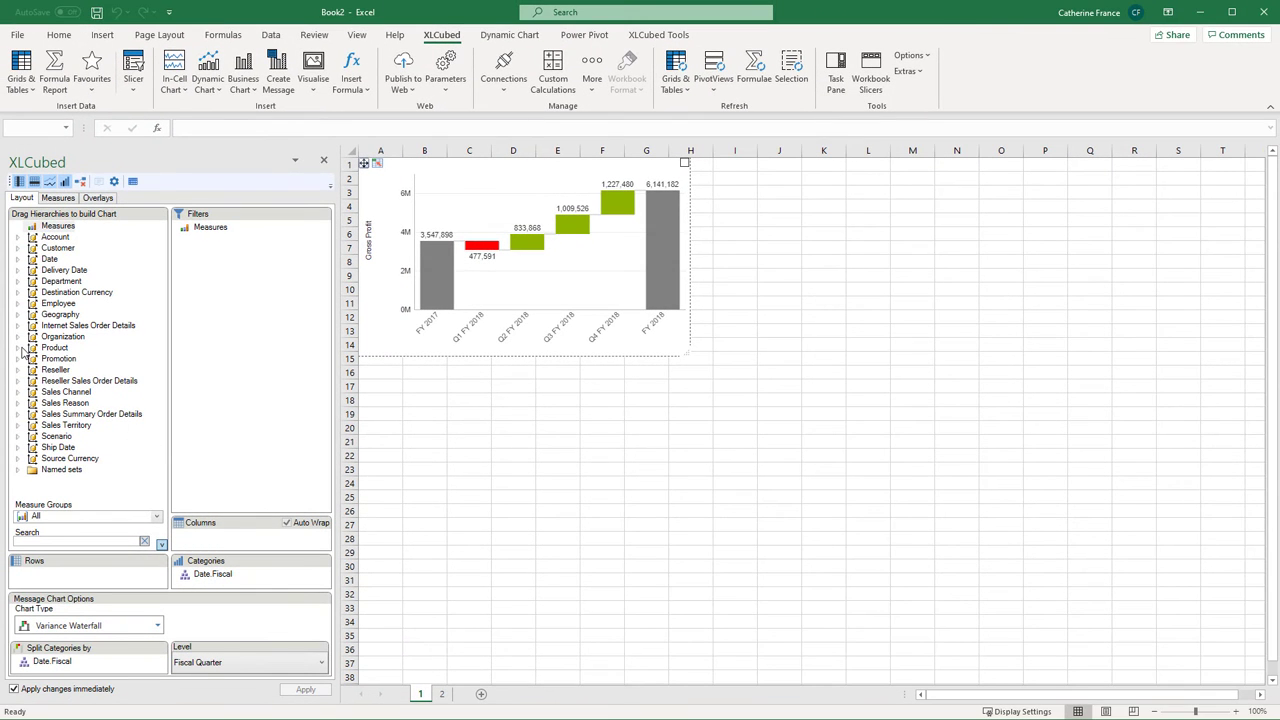
Split the variance waterfall's categories by Product Categories instead, using the members of the Category level.
click(18, 348)
click(70, 392)
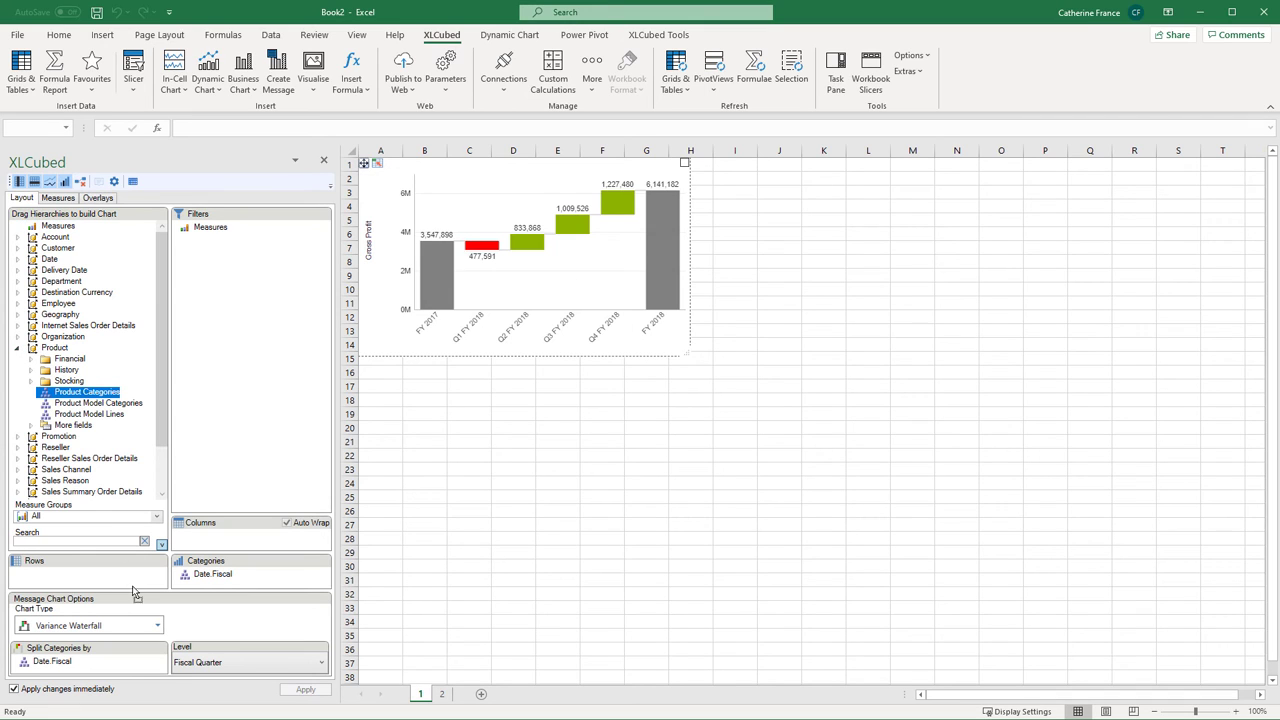
drag(133, 587, 134, 667)
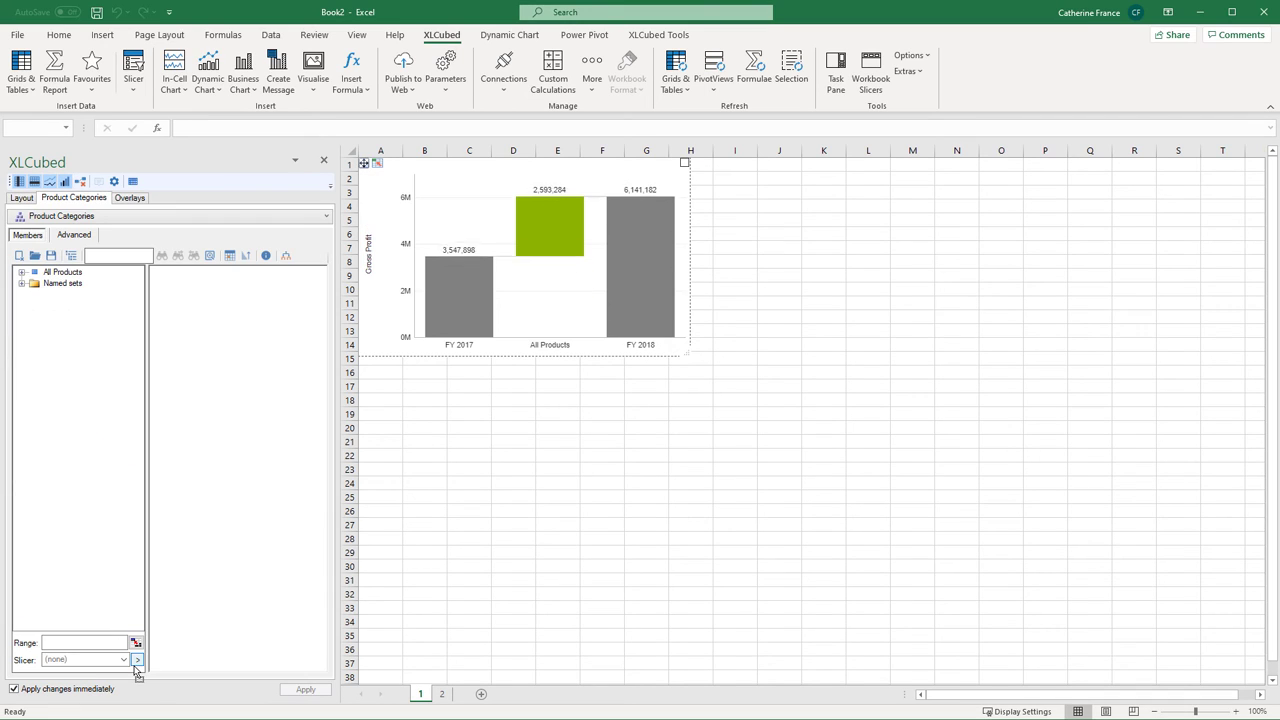
click(71, 257)
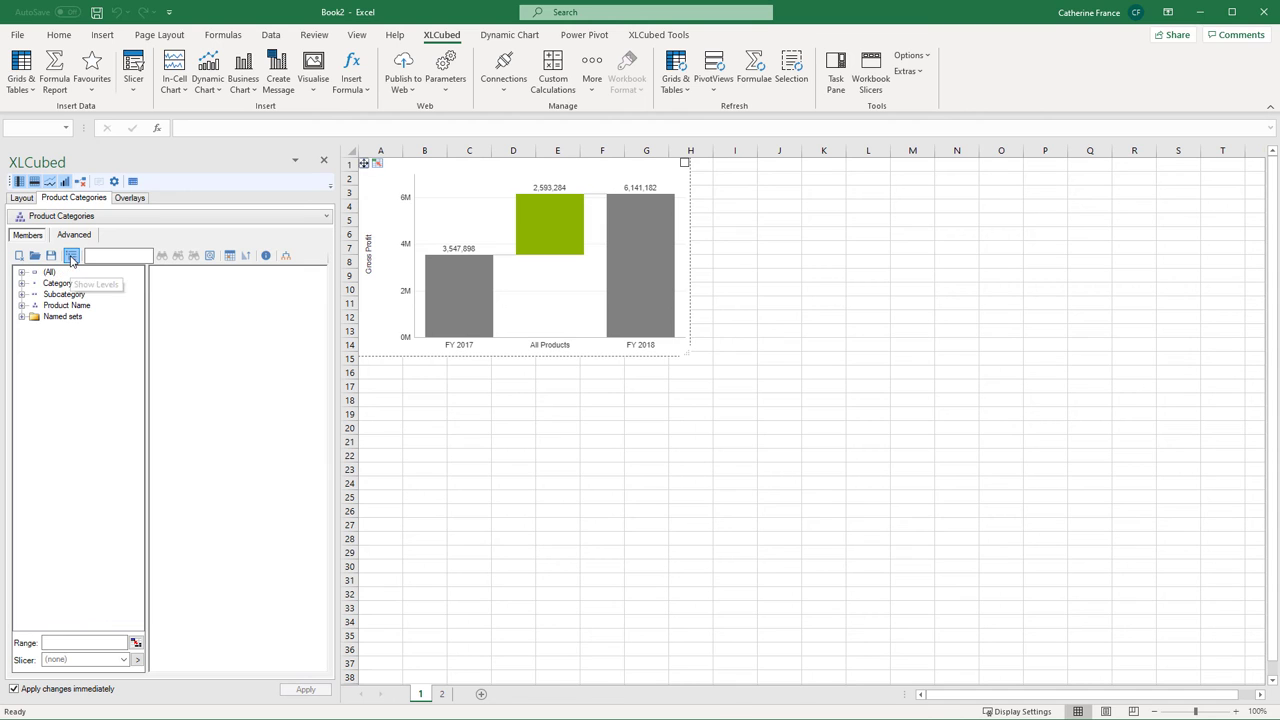
drag(57, 283, 181, 312)
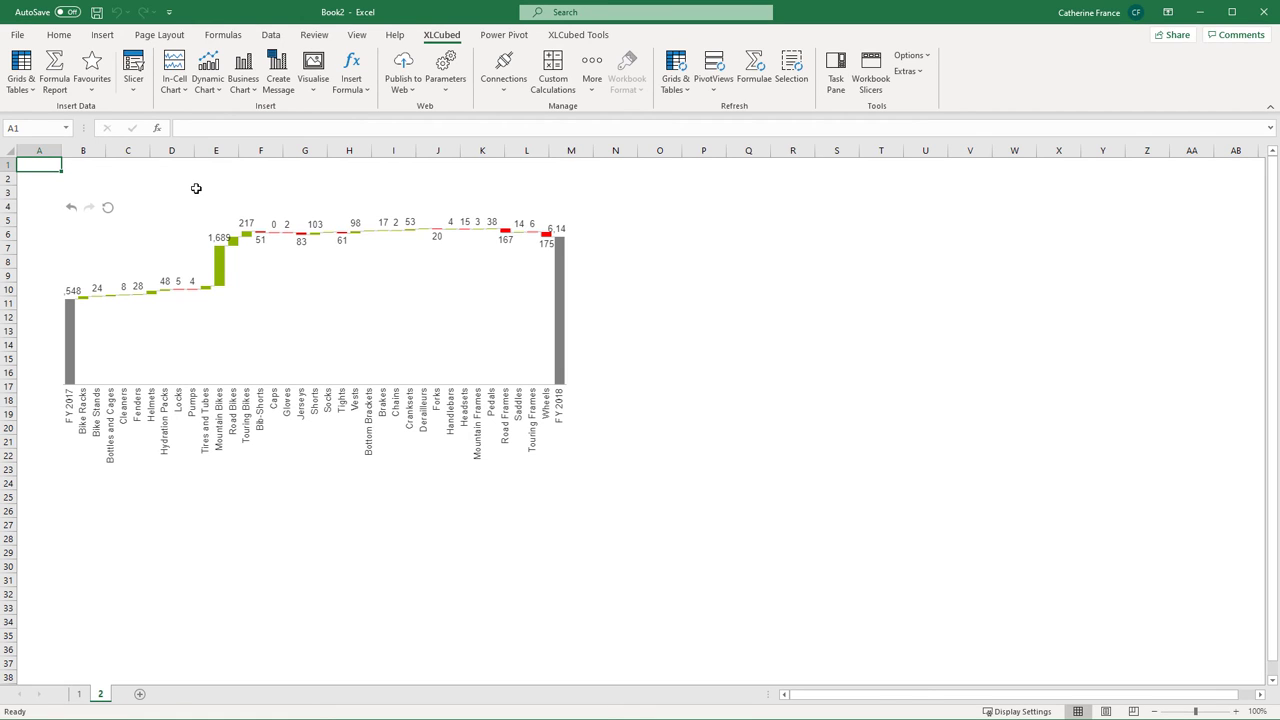
On sheet 2's chart, group Product Categories members outside the top 10 by Absolute Variance into an outlier group named Others.
right_click(185, 229)
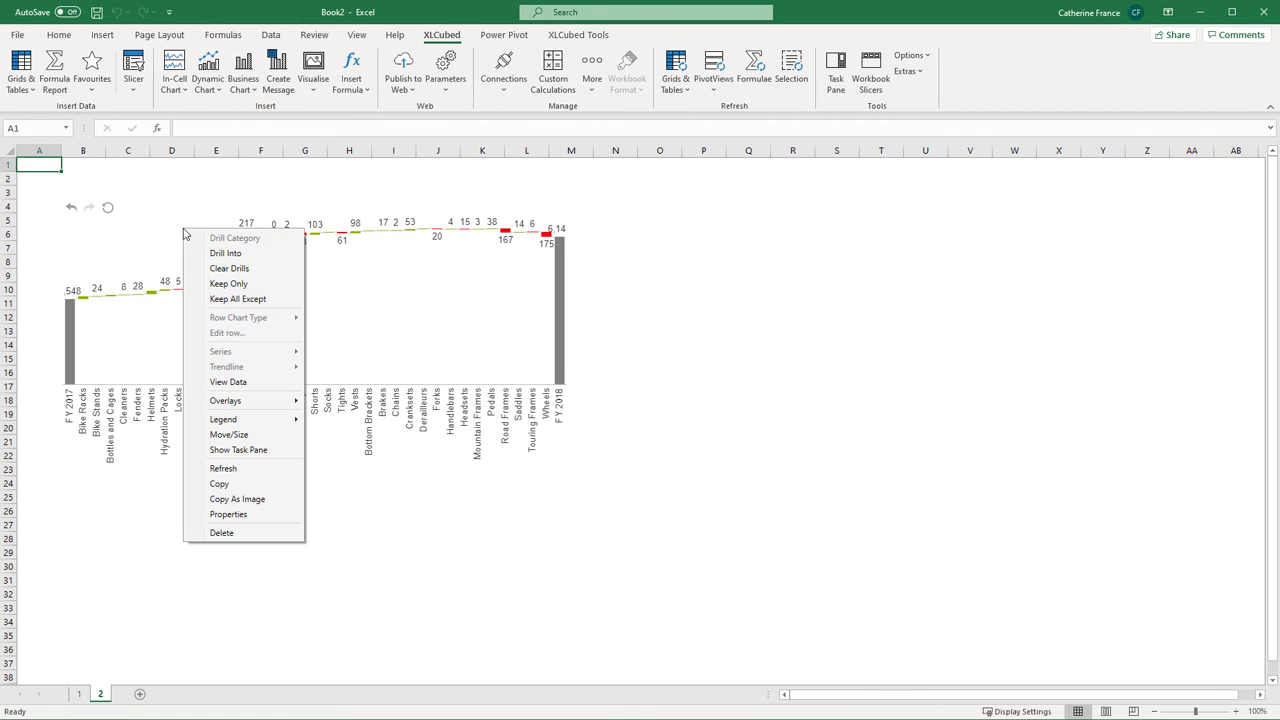
click(250, 449)
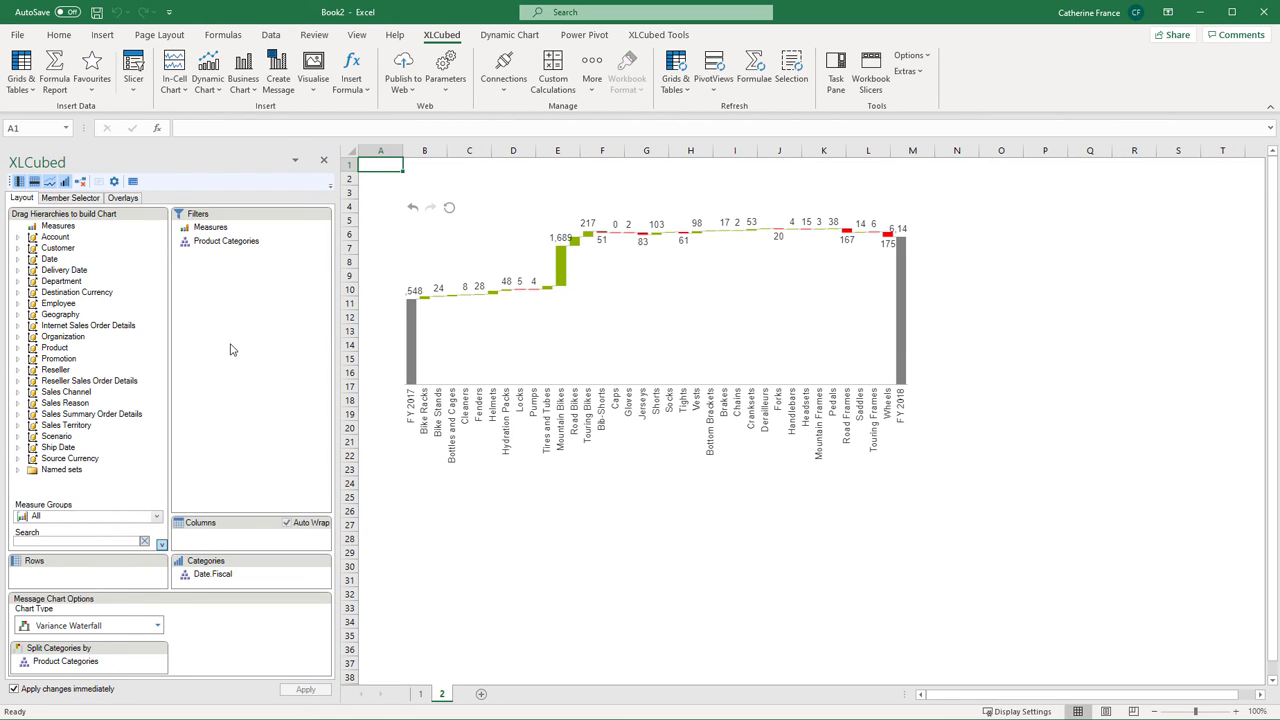
double_click(219, 243)
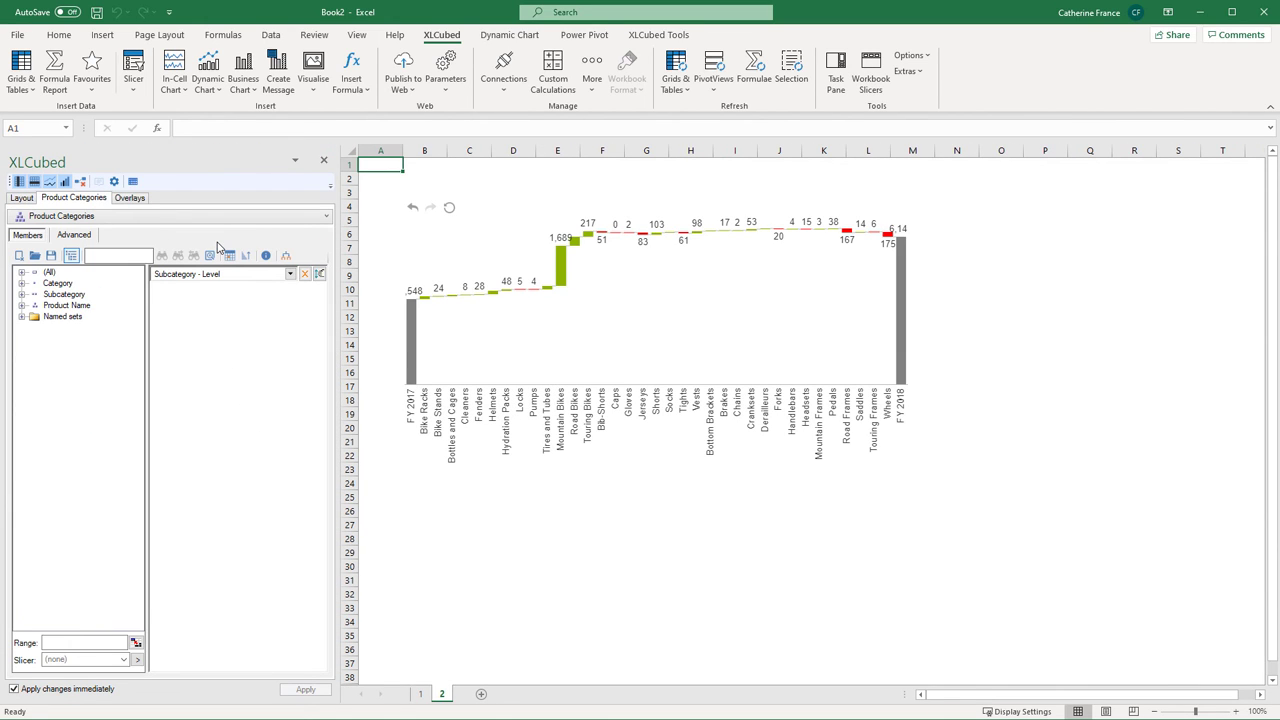
click(96, 240)
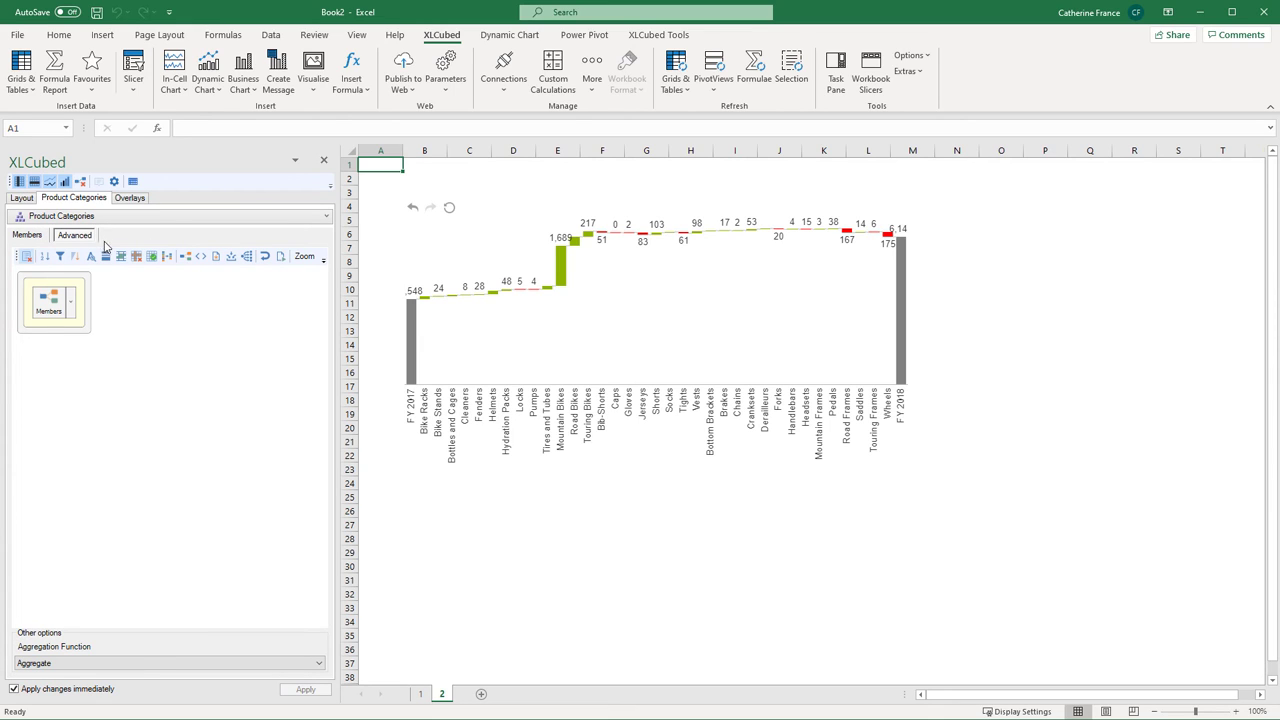
click(106, 257)
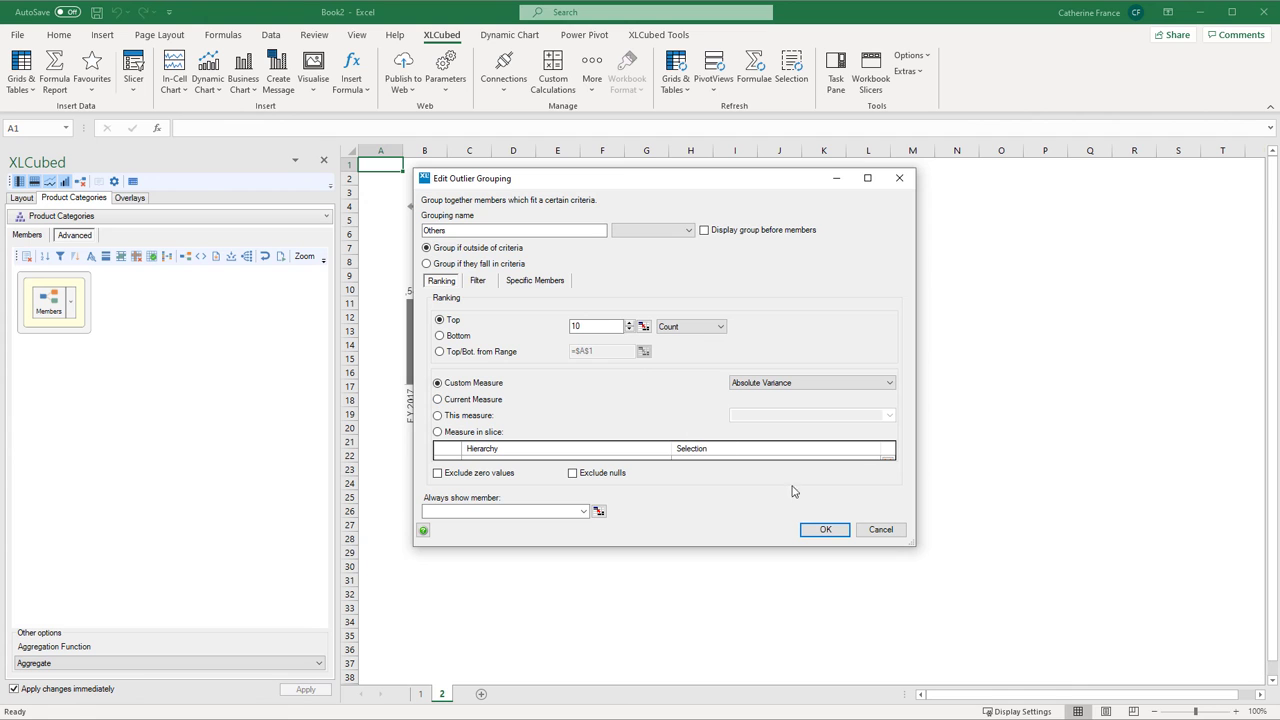
click(830, 532)
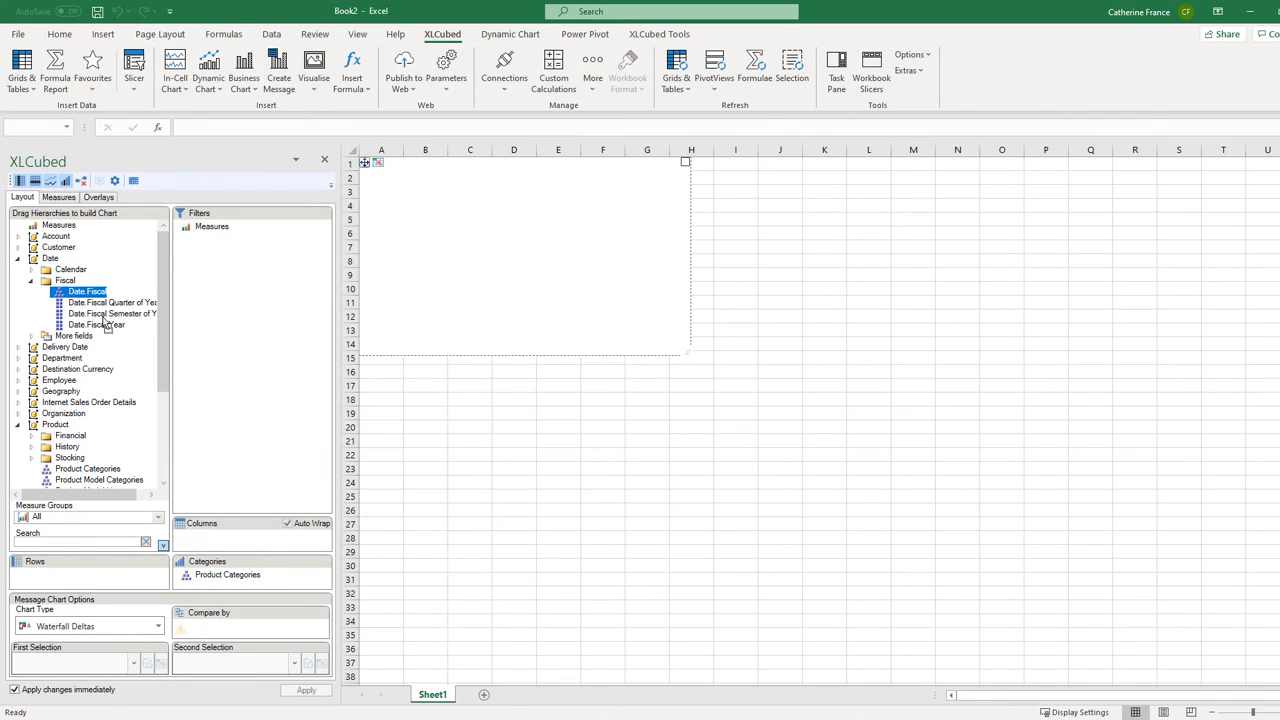
Compare the Waterfall Deltas chart by Date.Fiscal, with FY 2018 as the first selection and FY 2017 as the second.
drag(209, 608, 214, 628)
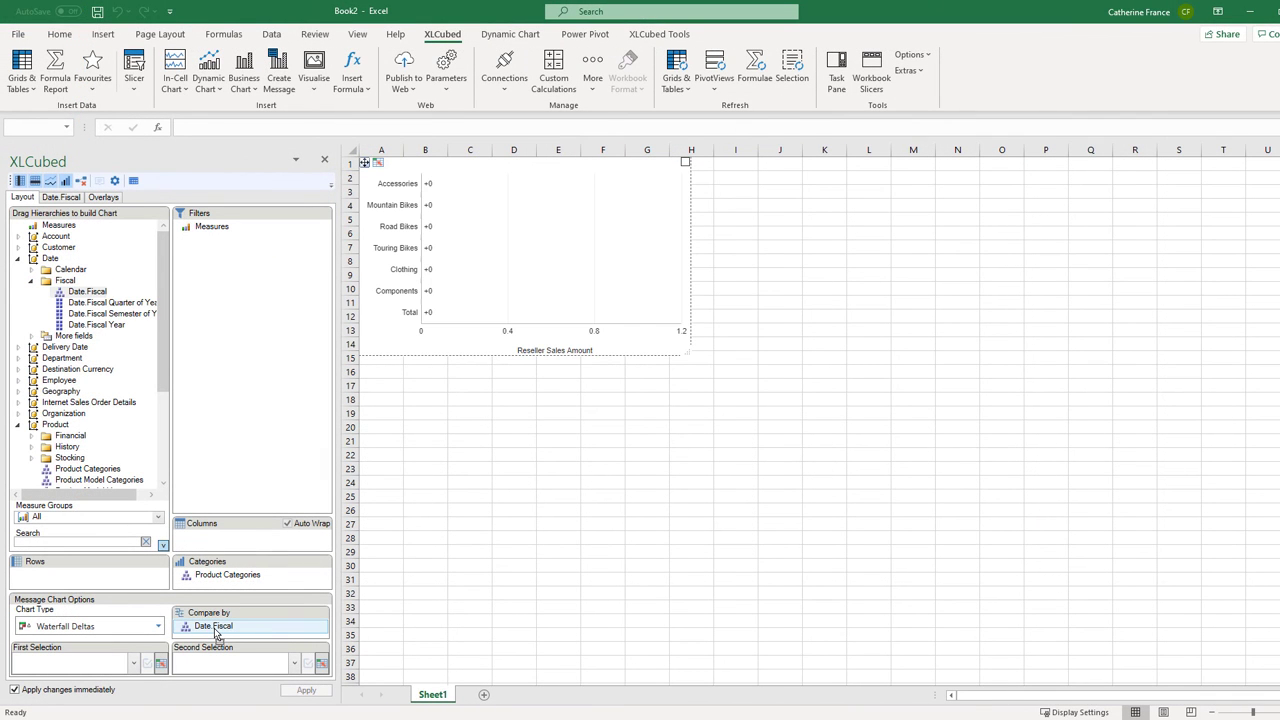
click(134, 663)
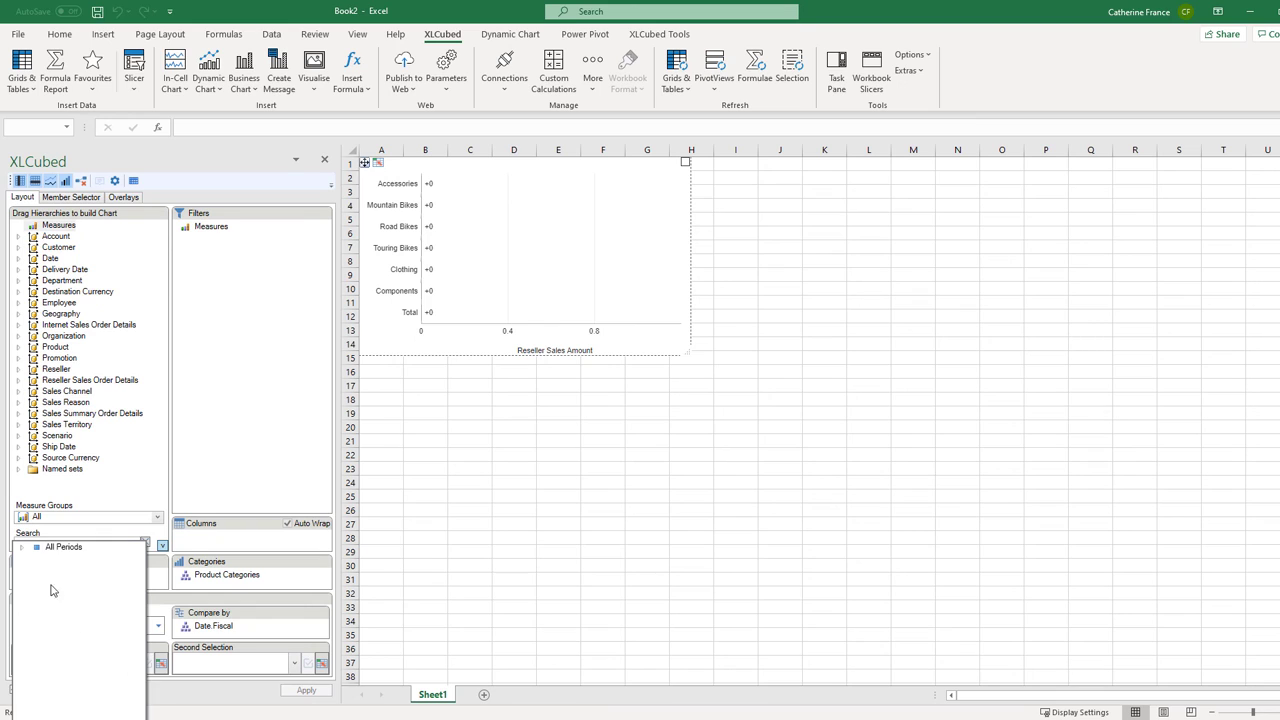
click(25, 548)
click(77, 586)
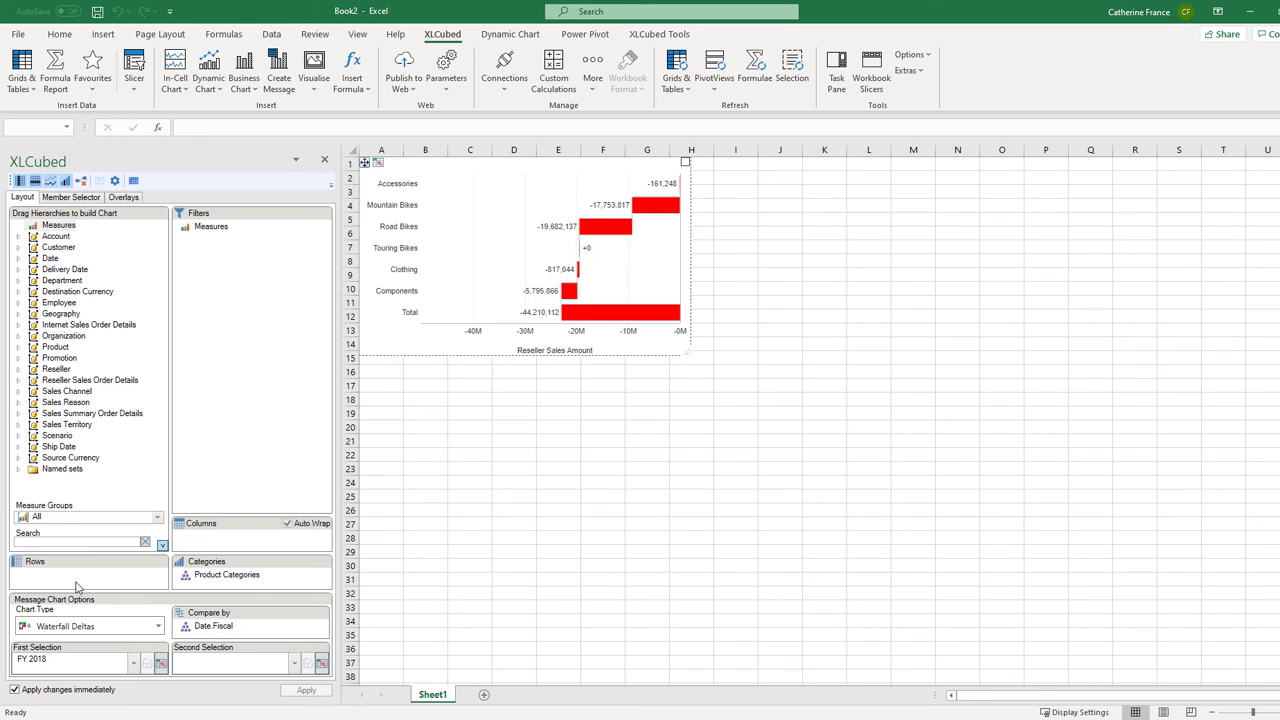
click(294, 664)
click(183, 548)
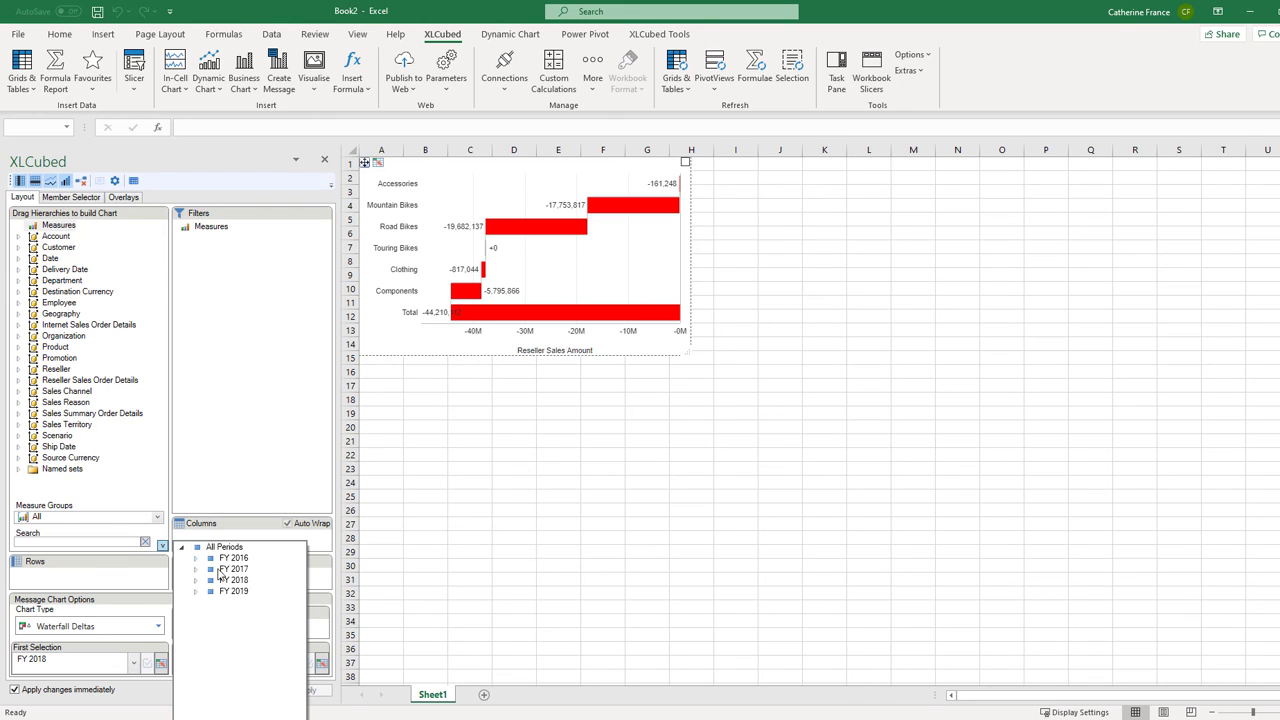
click(232, 577)
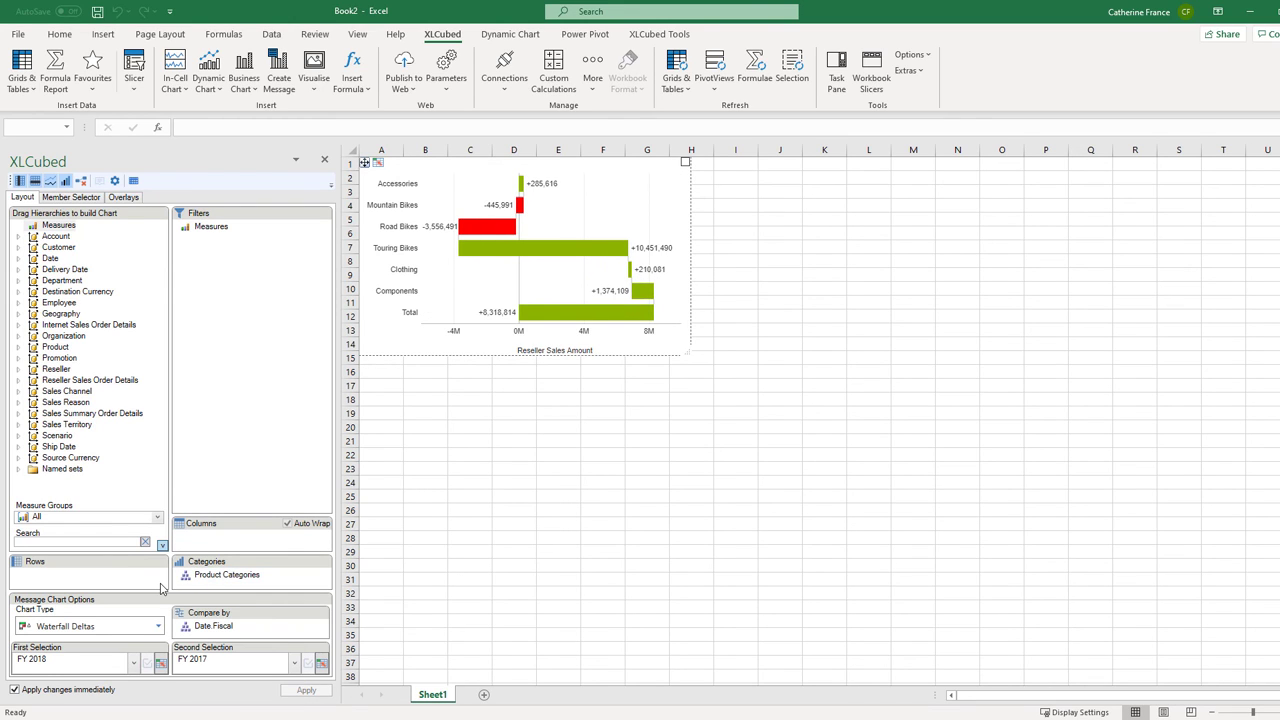